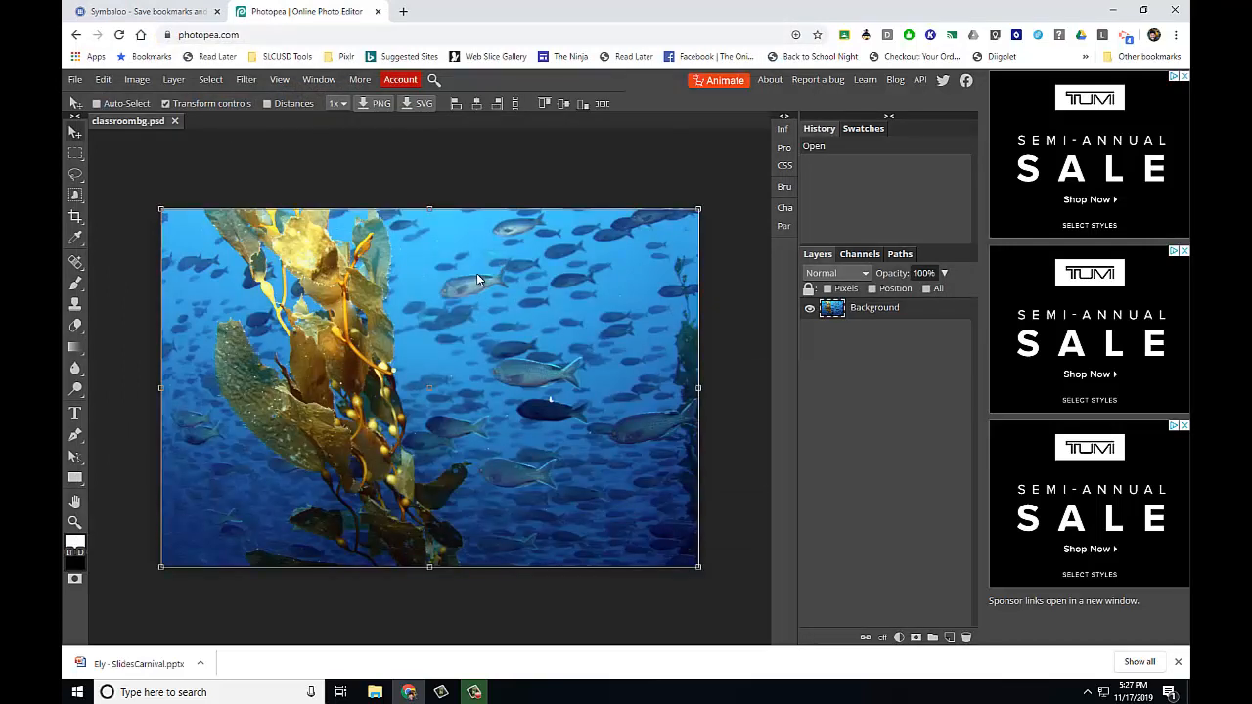
# - Open the faminmexico image from the Mask folder as a separate document
pyautogui.click(76, 80)
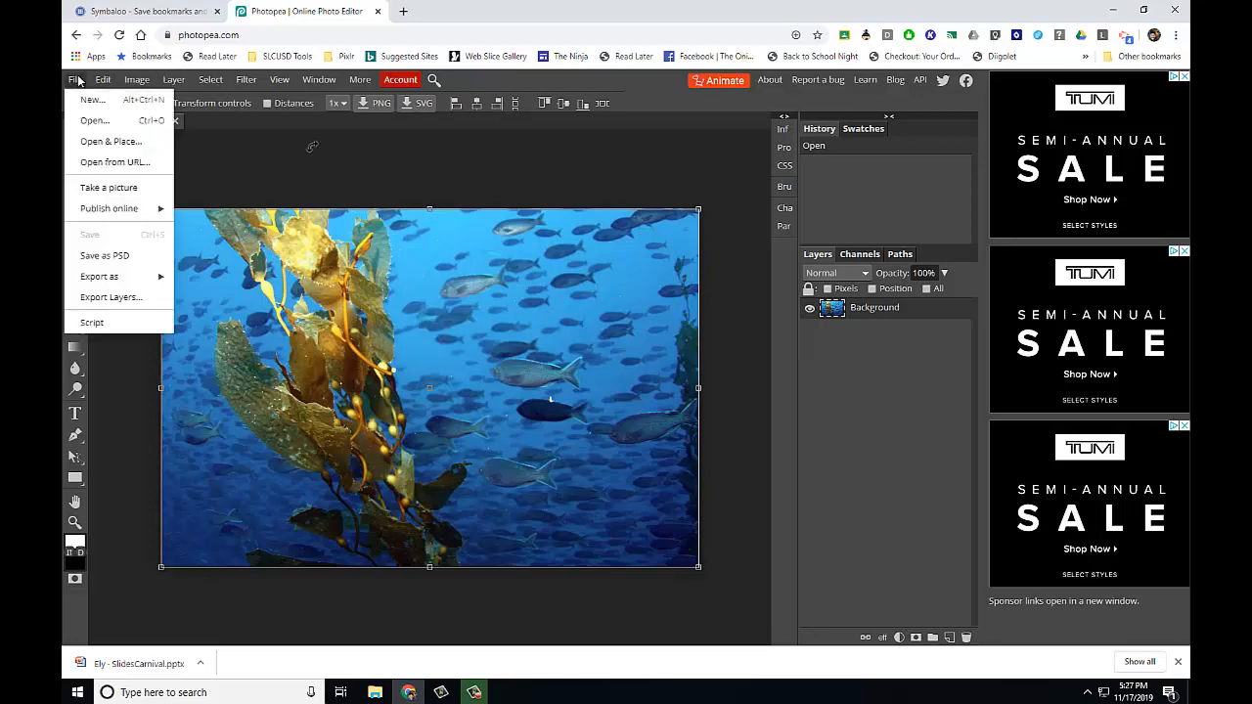
pyautogui.click(116, 122)
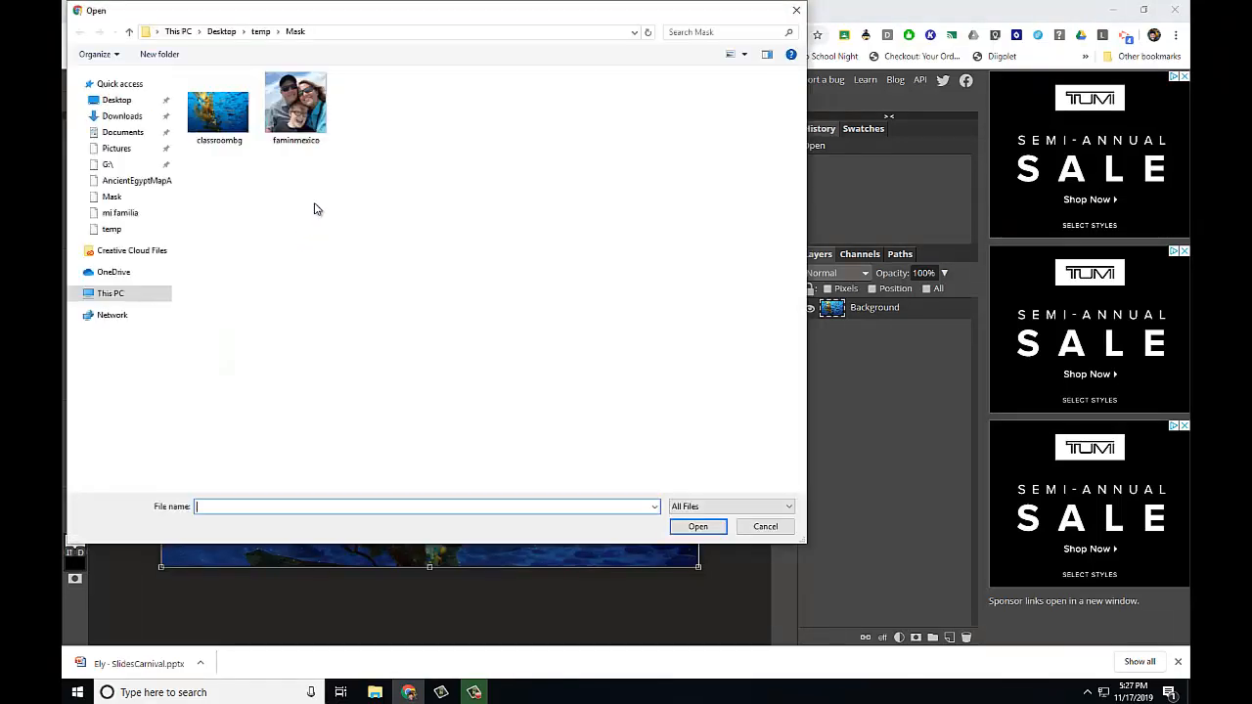
pyautogui.click(293, 117)
pyautogui.doubleClick(293, 117)
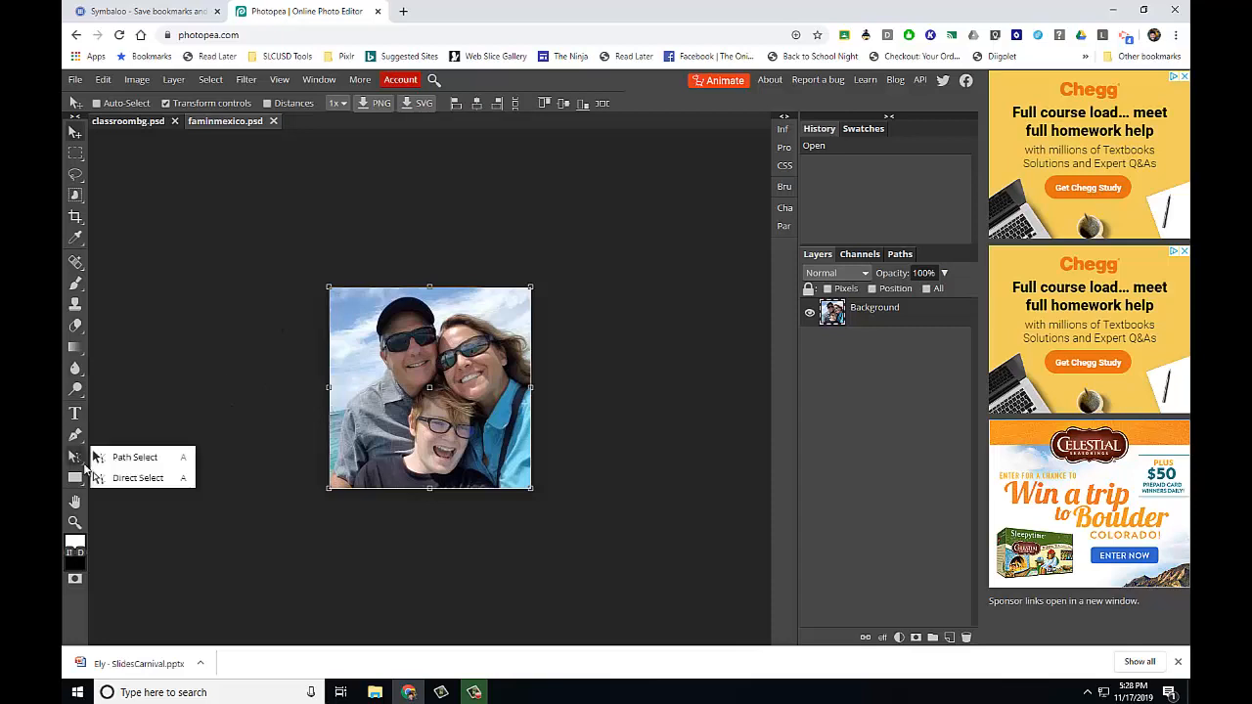
# - Look through the options of the Parametric Shape tool, including its Star variant, and of the Custom Shape tool
pyautogui.moveTo(75, 477)
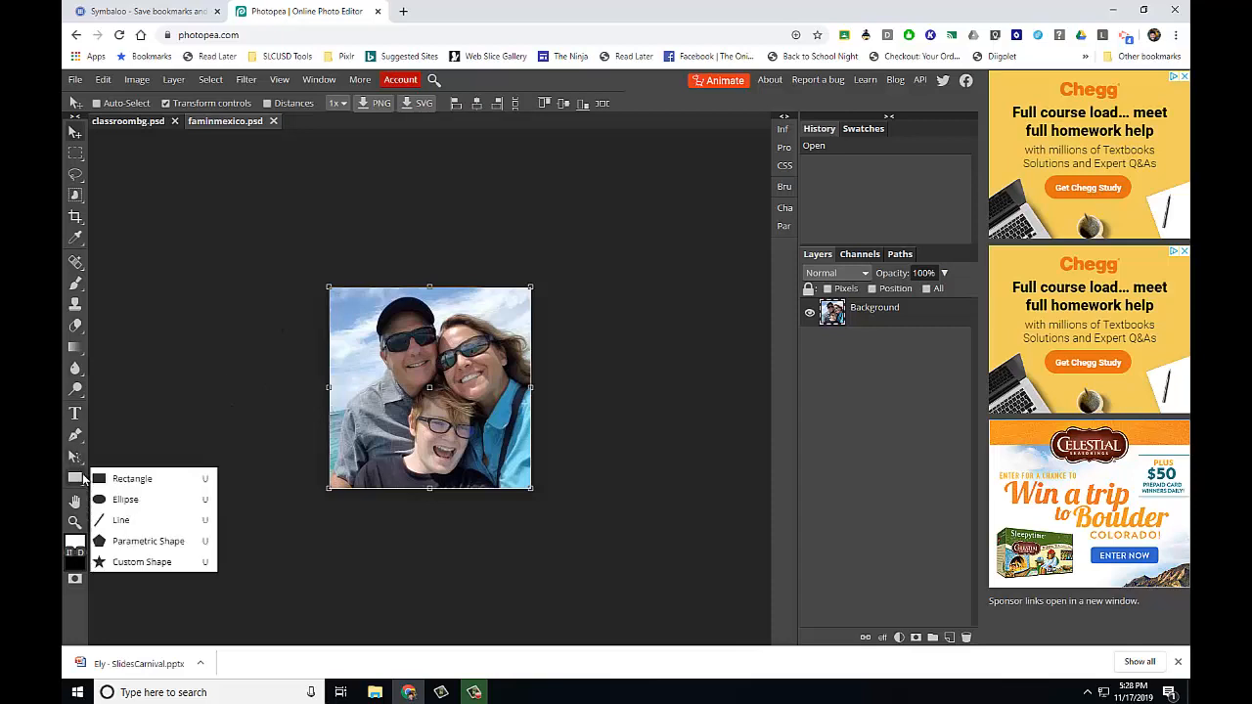
pyautogui.click(155, 541)
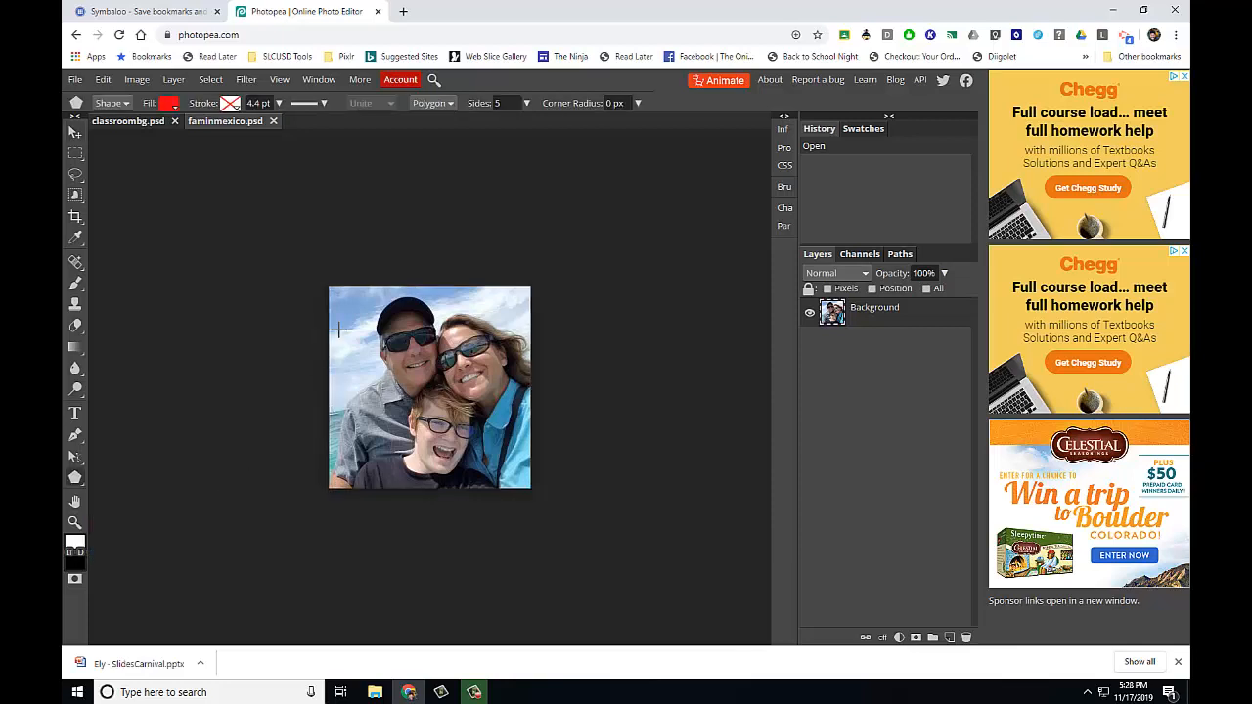
pyautogui.click(450, 104)
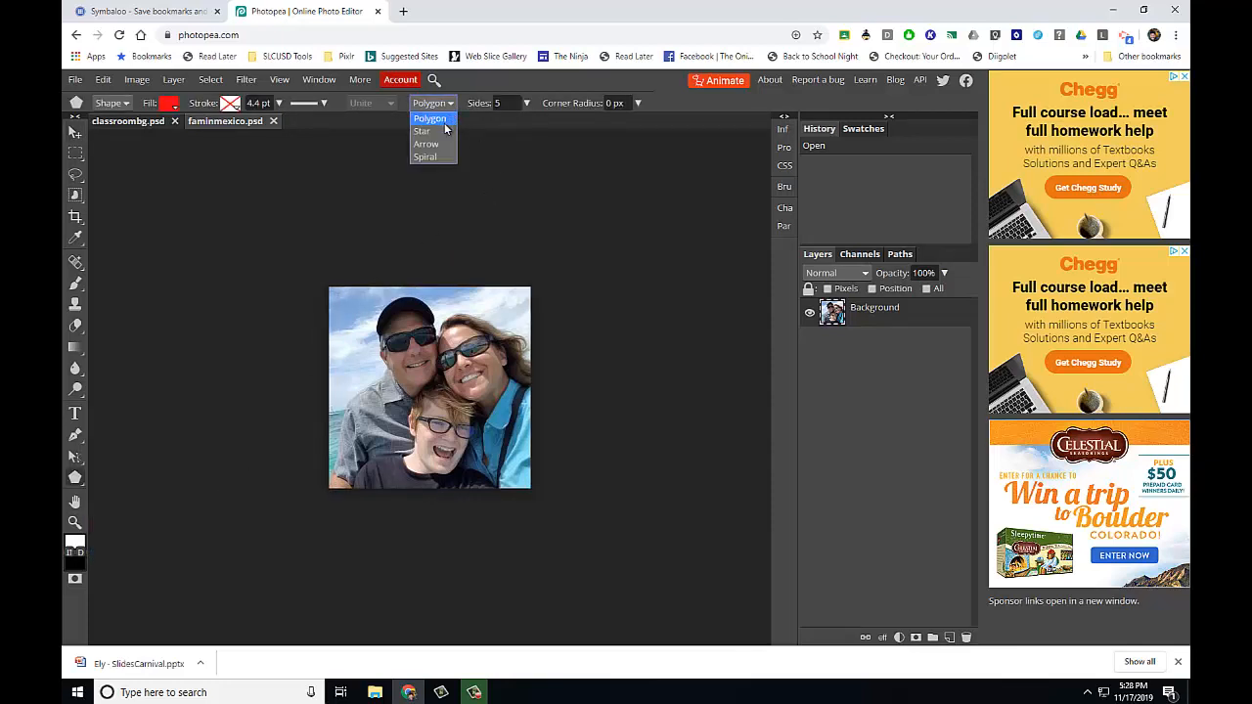
pyautogui.click(443, 131)
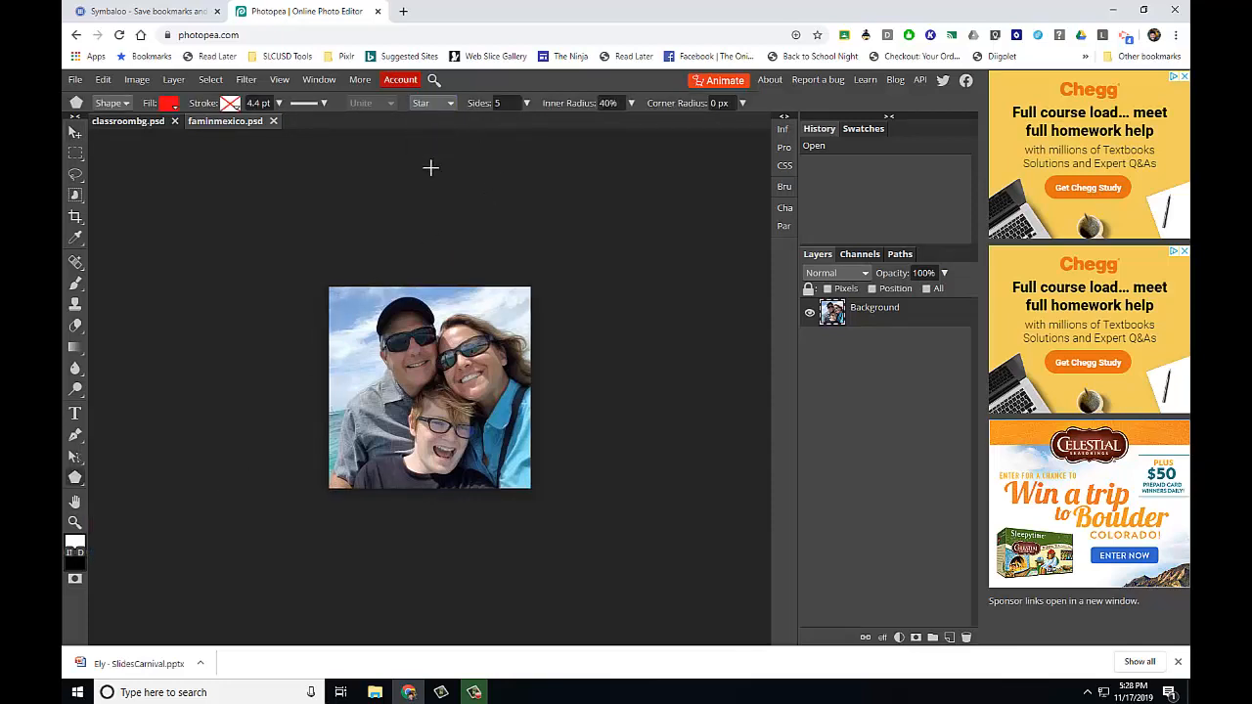
pyautogui.click(450, 104)
pyautogui.moveTo(86, 480)
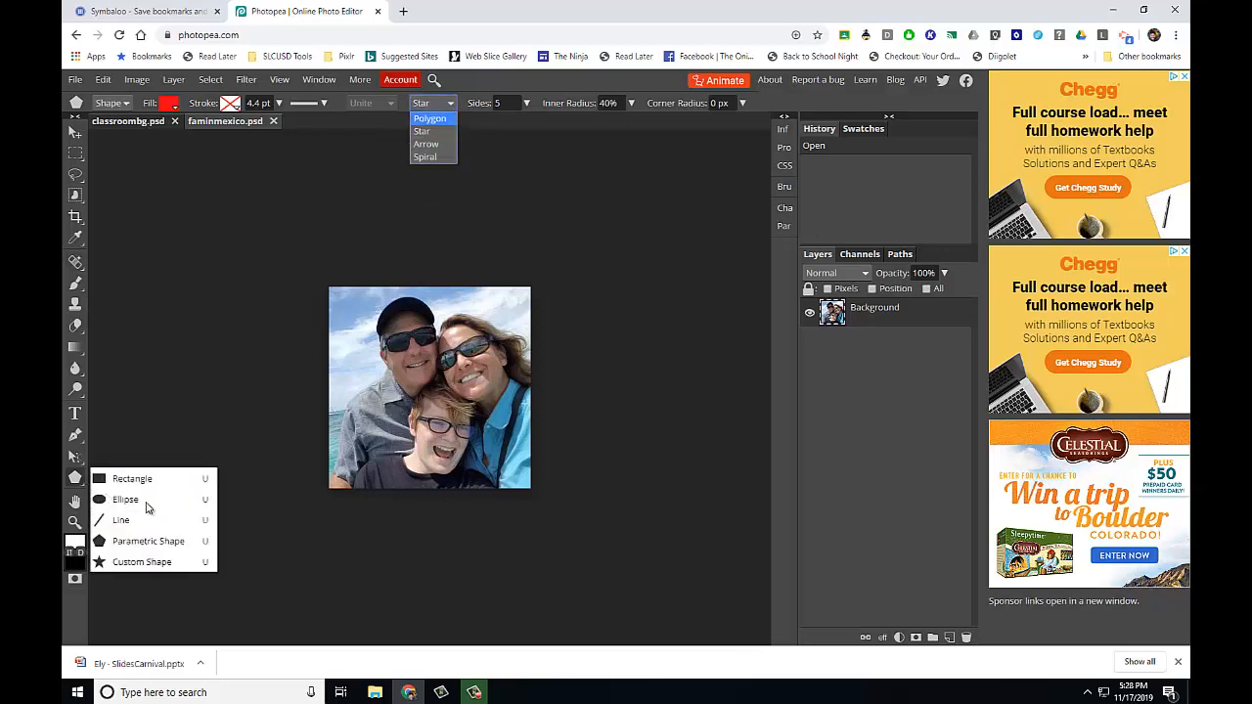
pyautogui.click(160, 561)
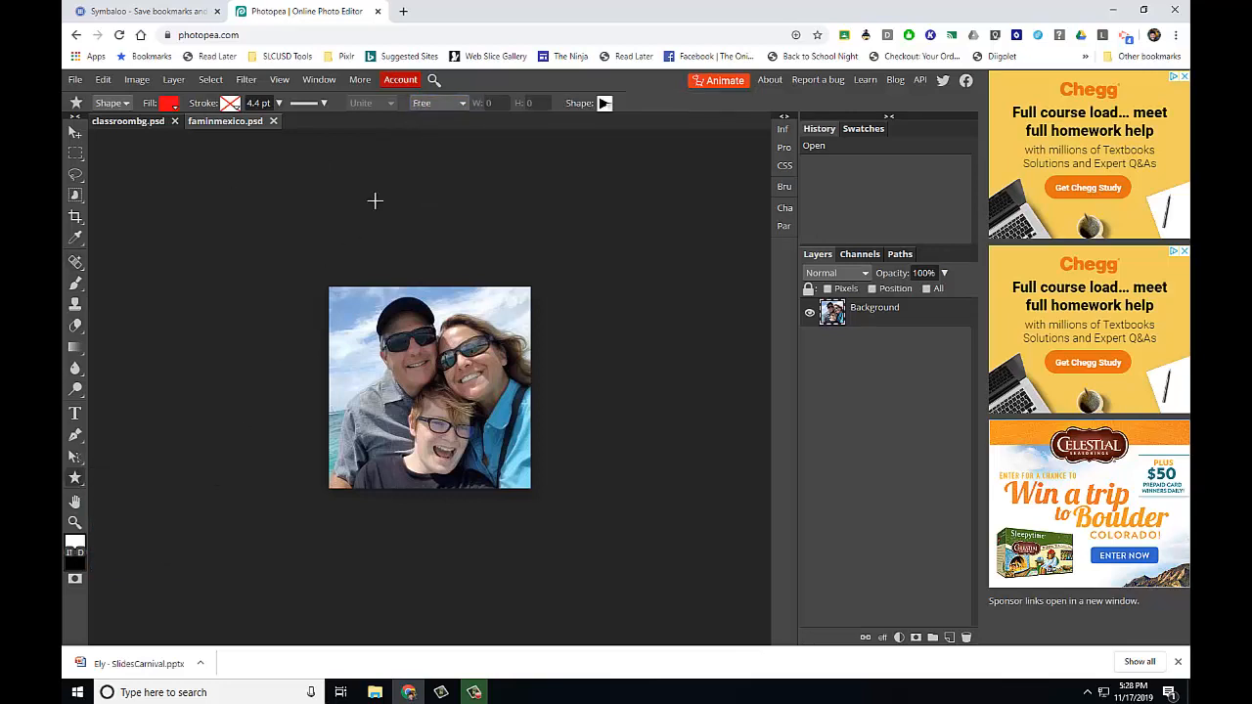
pyautogui.click(462, 103)
pyautogui.click(466, 103)
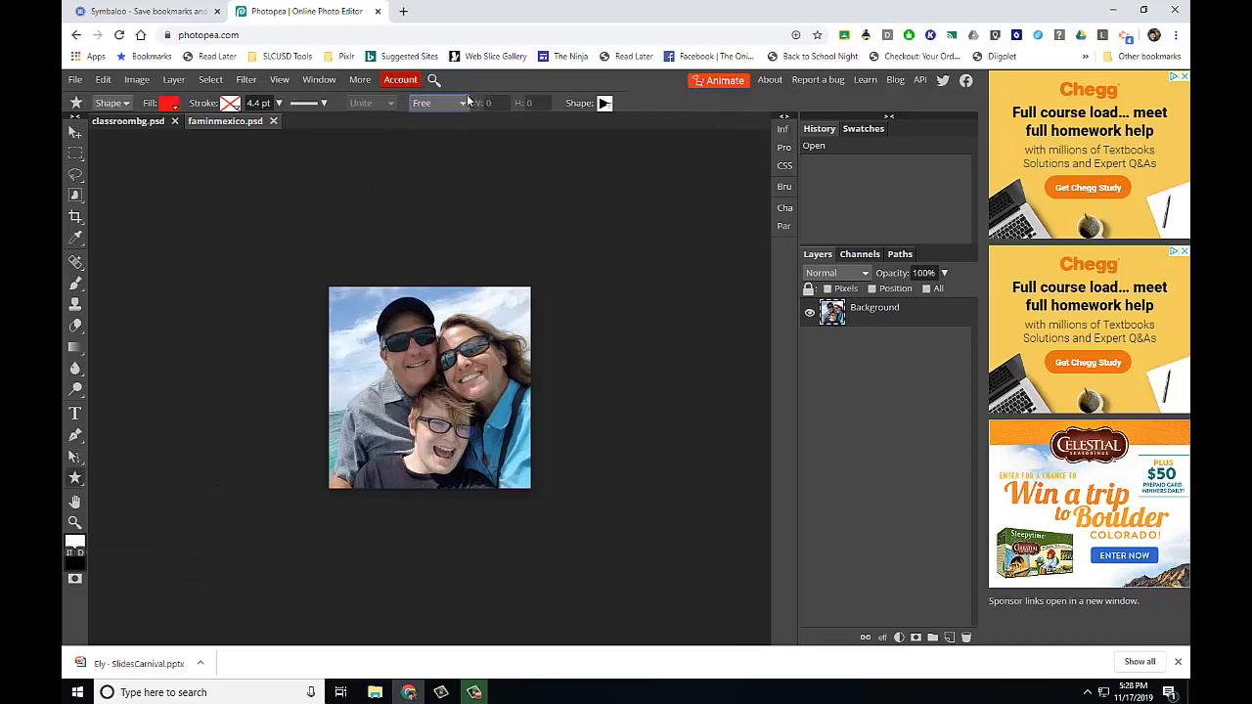
pyautogui.click(603, 103)
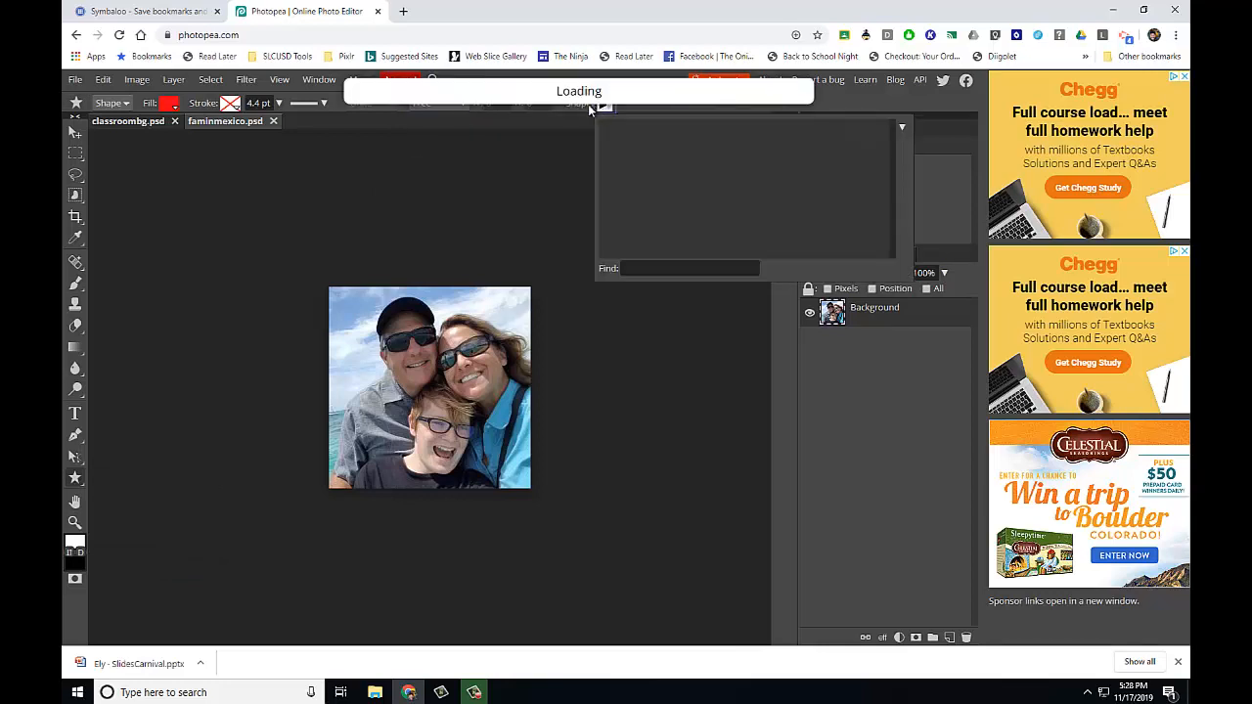
pyautogui.rightClick(78, 460)
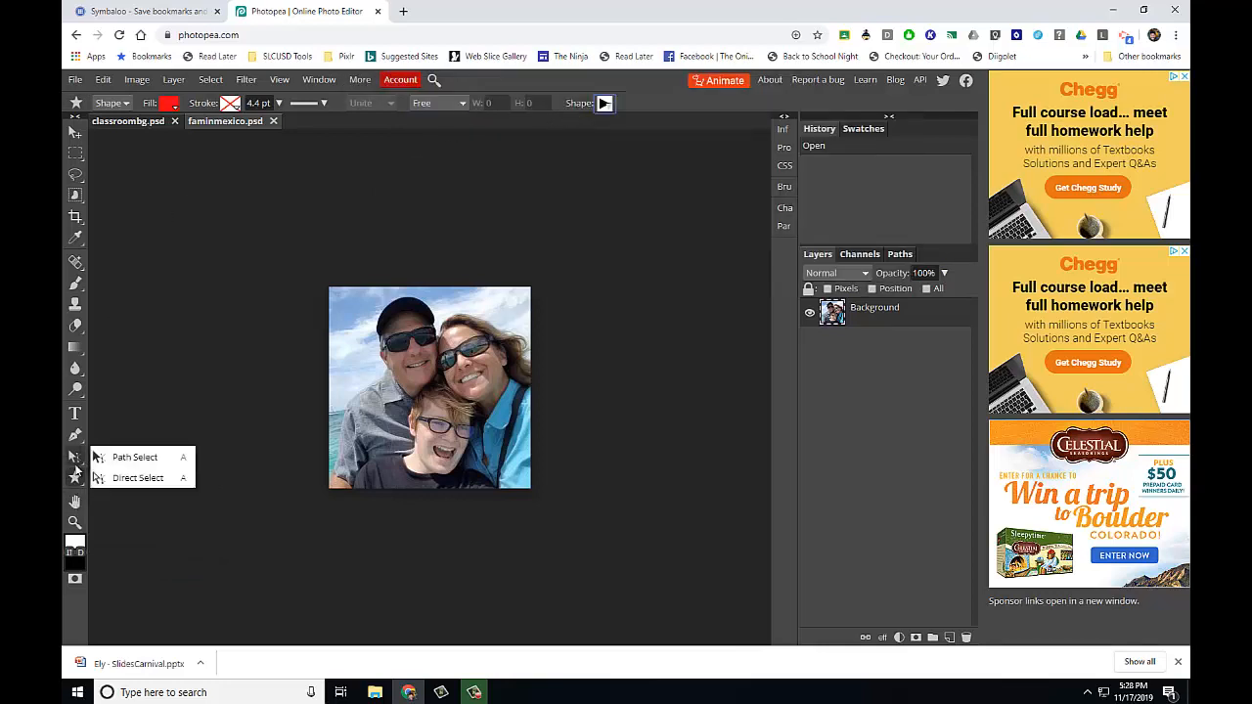
# - Draw a red circle over the photo with the Ellipse tool at a 1:1 fixed ratio, undoing a freely proportioned first attempt
pyautogui.rightClick(78, 480)
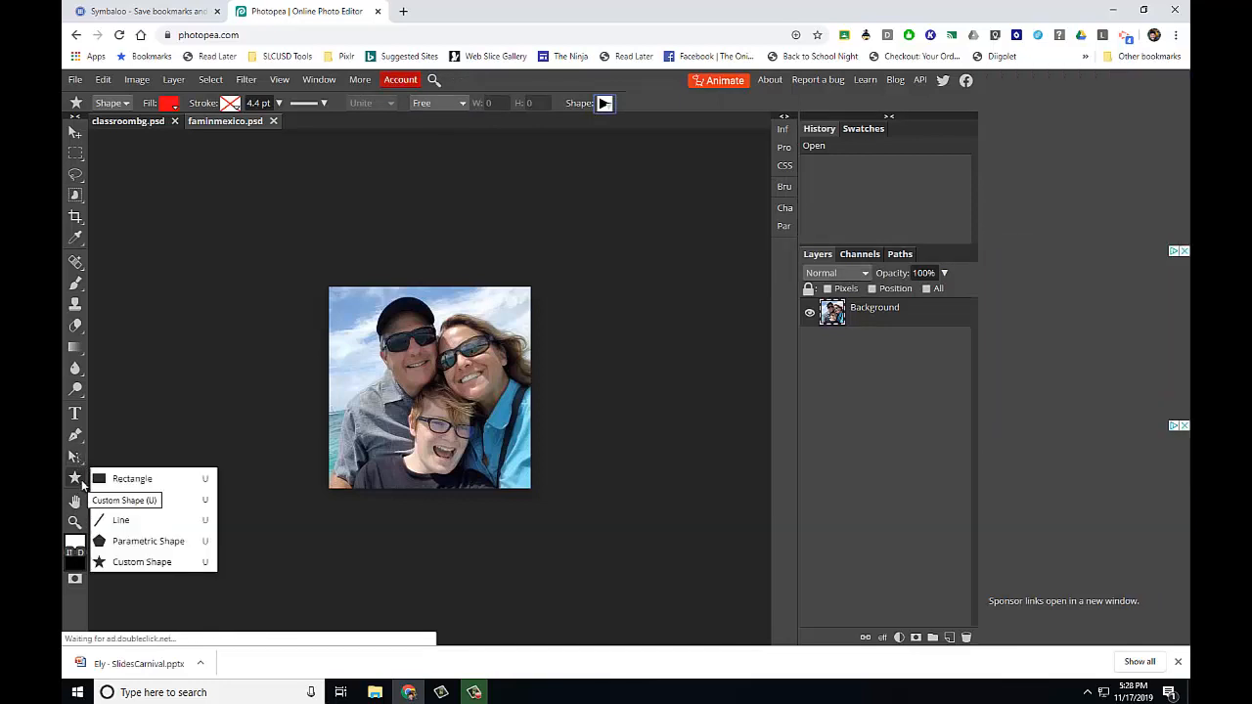
pyautogui.click(125, 501)
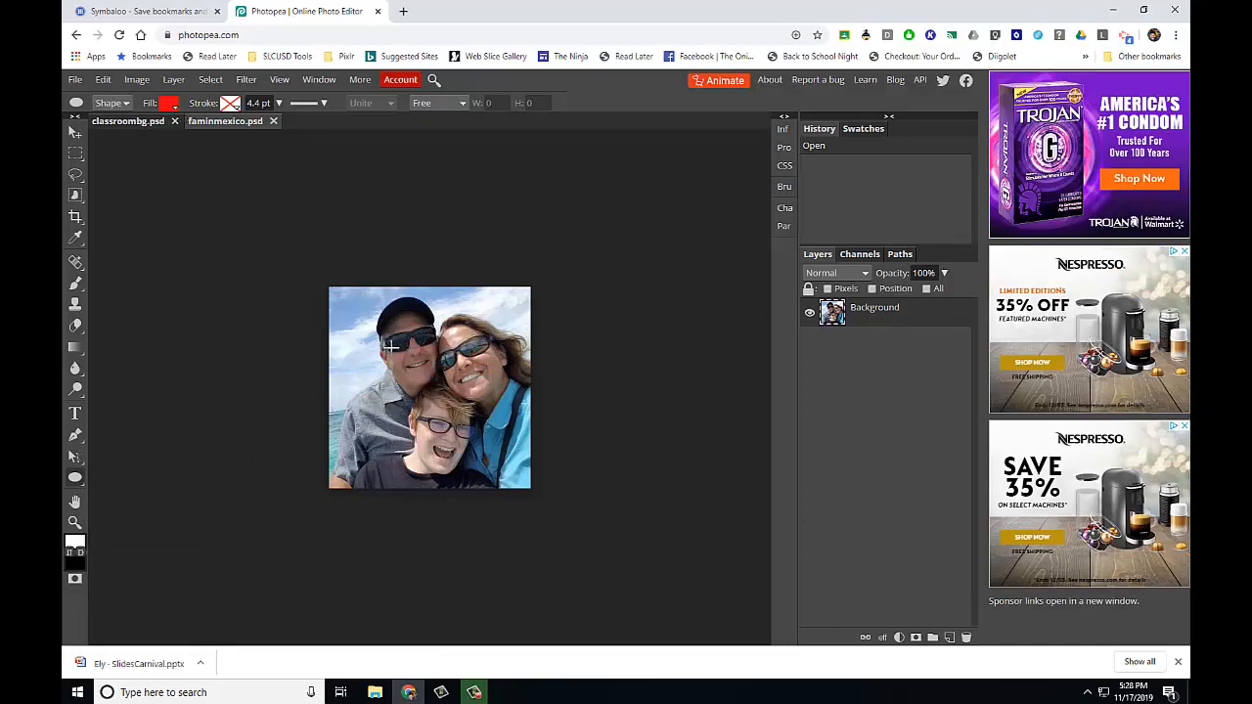
pyautogui.moveTo(390, 346); pyautogui.dragTo(541, 460)
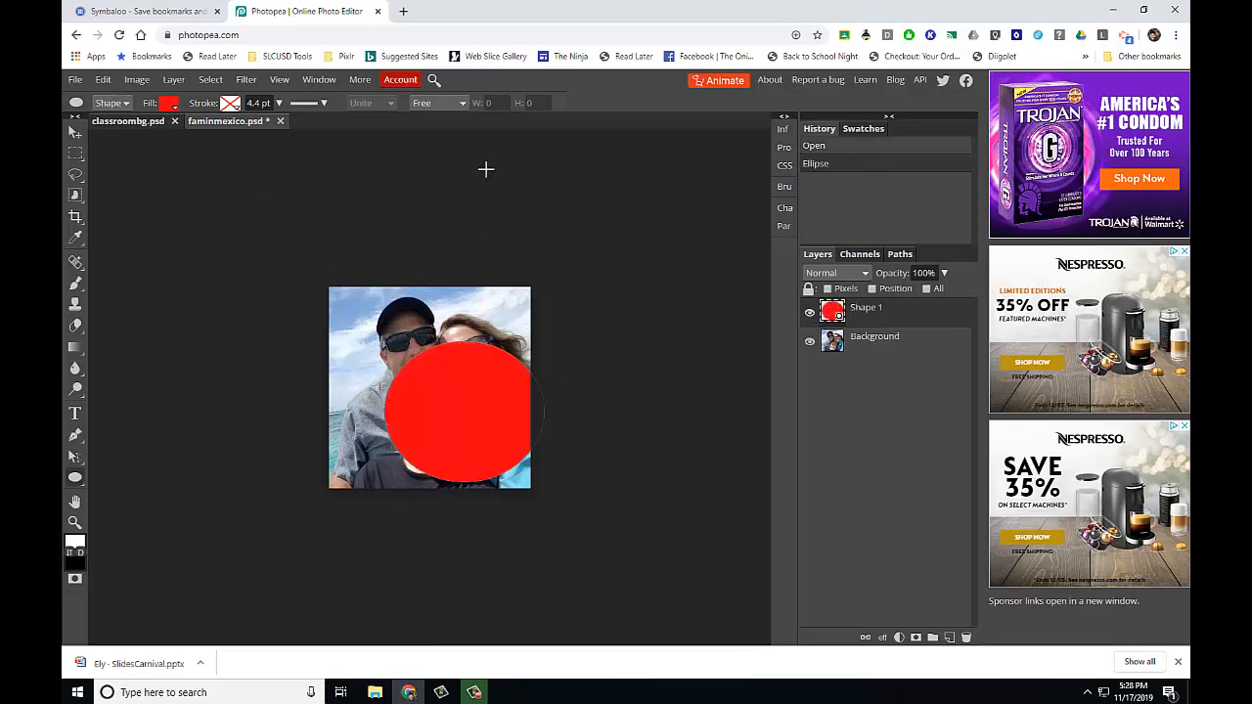
pyautogui.hotkey('ctrl', 'z')
pyautogui.click(459, 104)
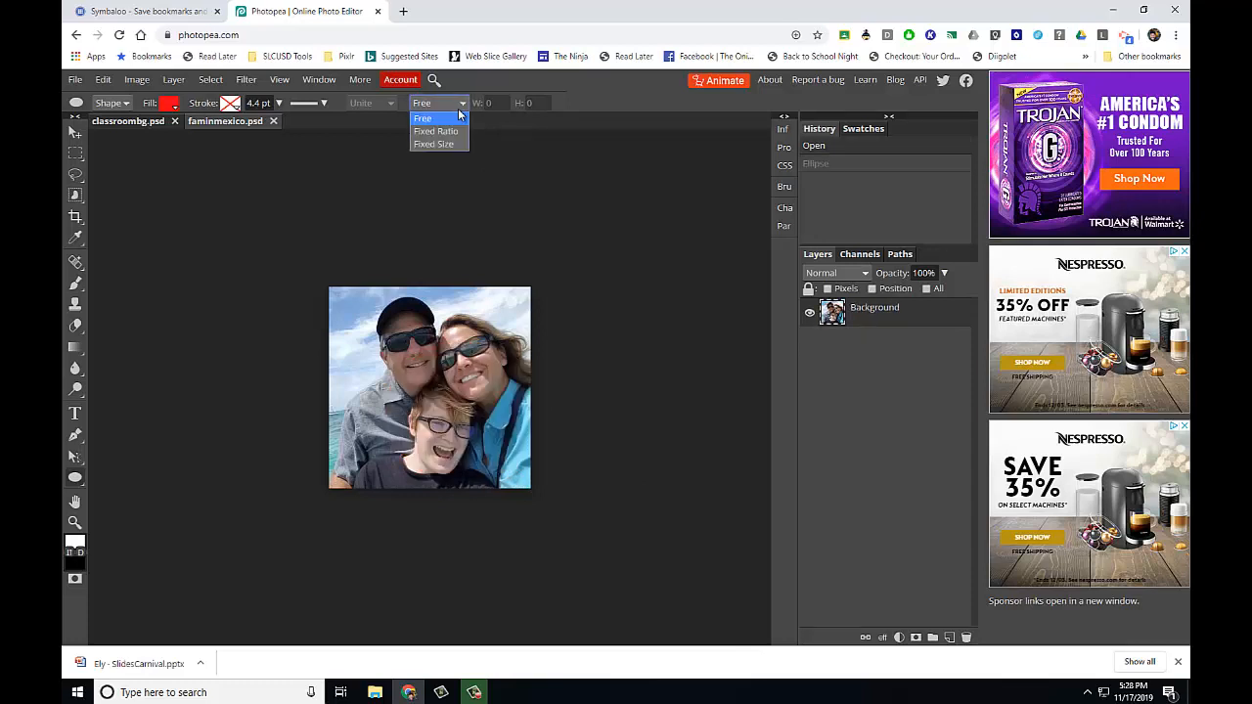
pyautogui.click(455, 131)
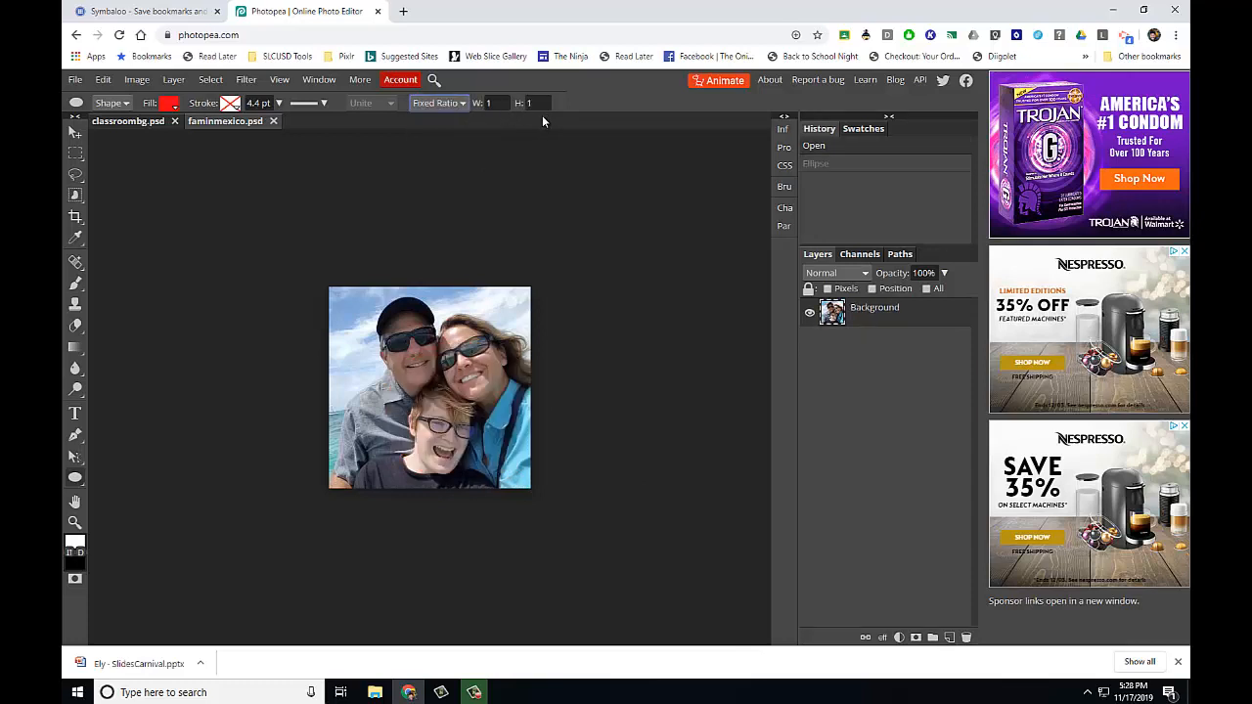
pyautogui.moveTo(422, 334); pyautogui.dragTo(574, 424)
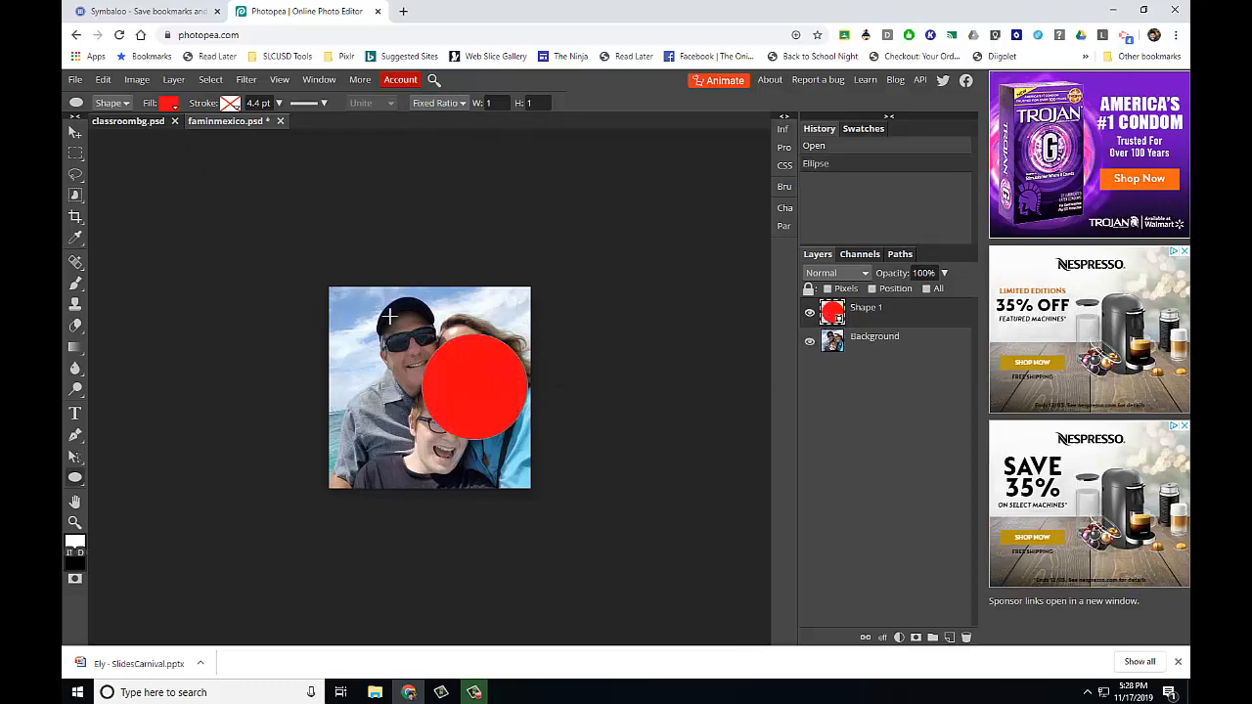
# - Move the red circle over the group and scale it to about 183% so it covers all three faces
pyautogui.click(76, 133)
pyautogui.moveTo(435, 360); pyautogui.dragTo(360, 322)
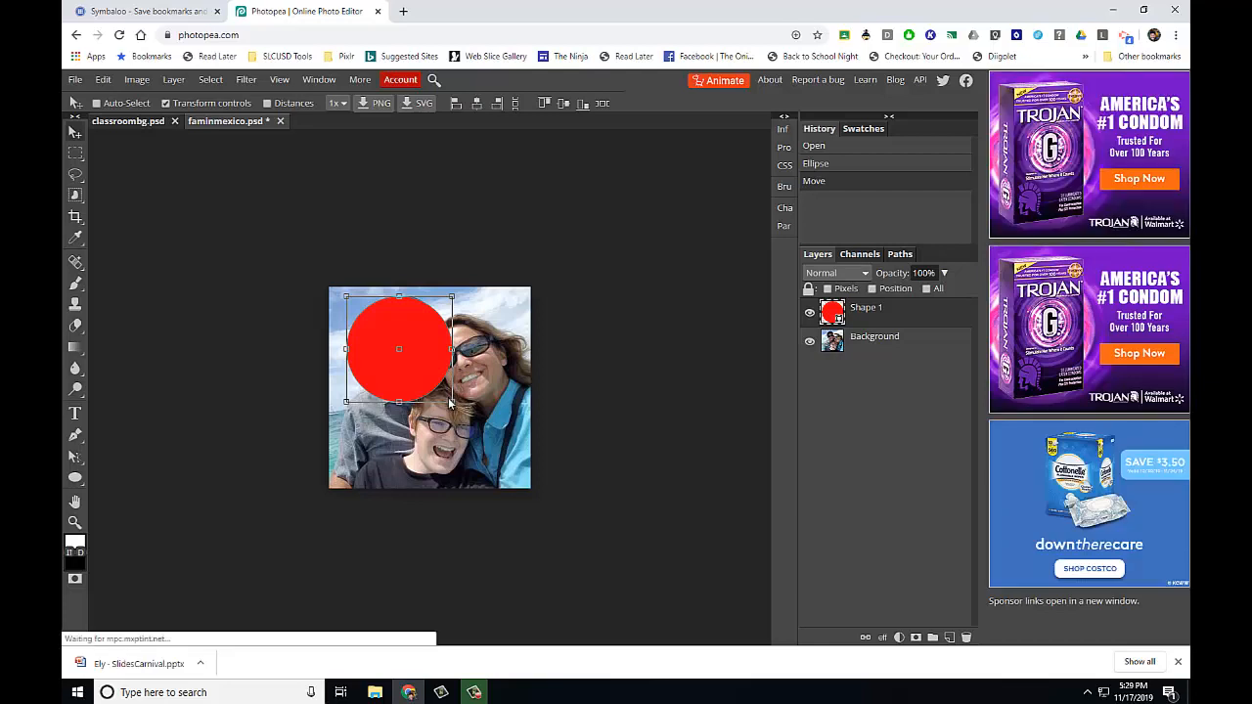
pyautogui.moveTo(451, 401); pyautogui.dragTo(535, 459)
pyautogui.moveTo(476, 391); pyautogui.dragTo(468, 383)
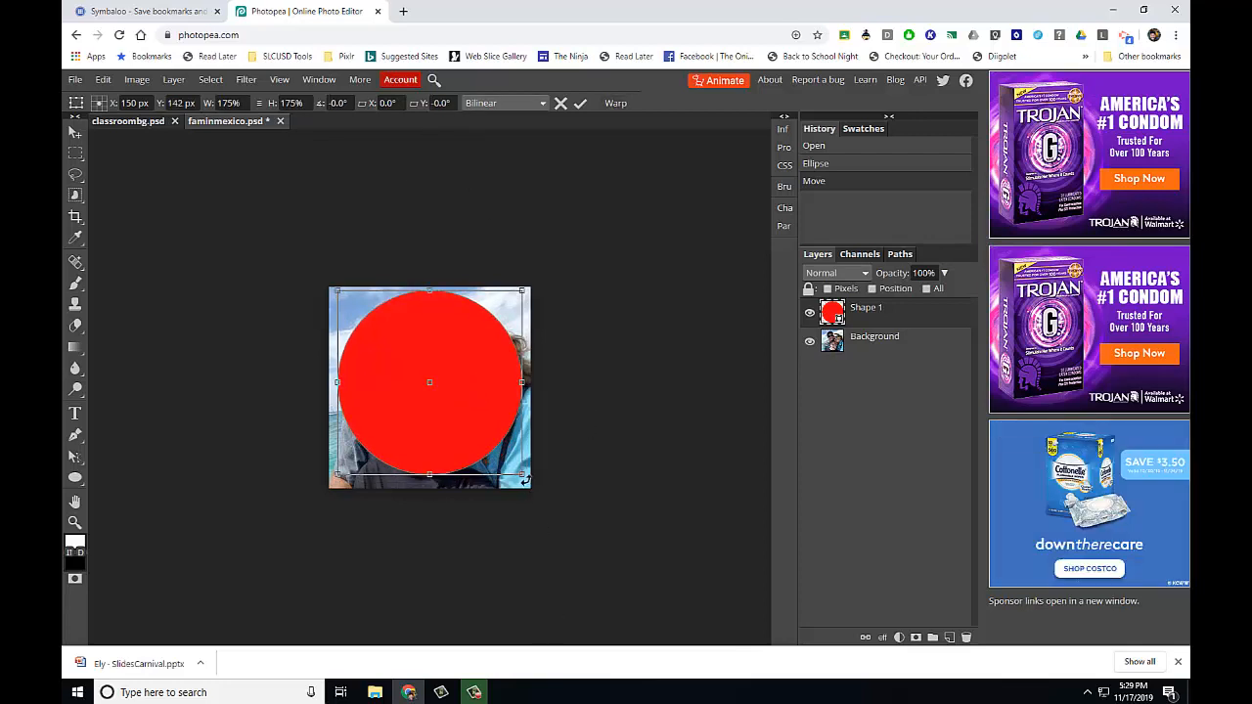
pyautogui.moveTo(525, 480); pyautogui.dragTo(533, 491)
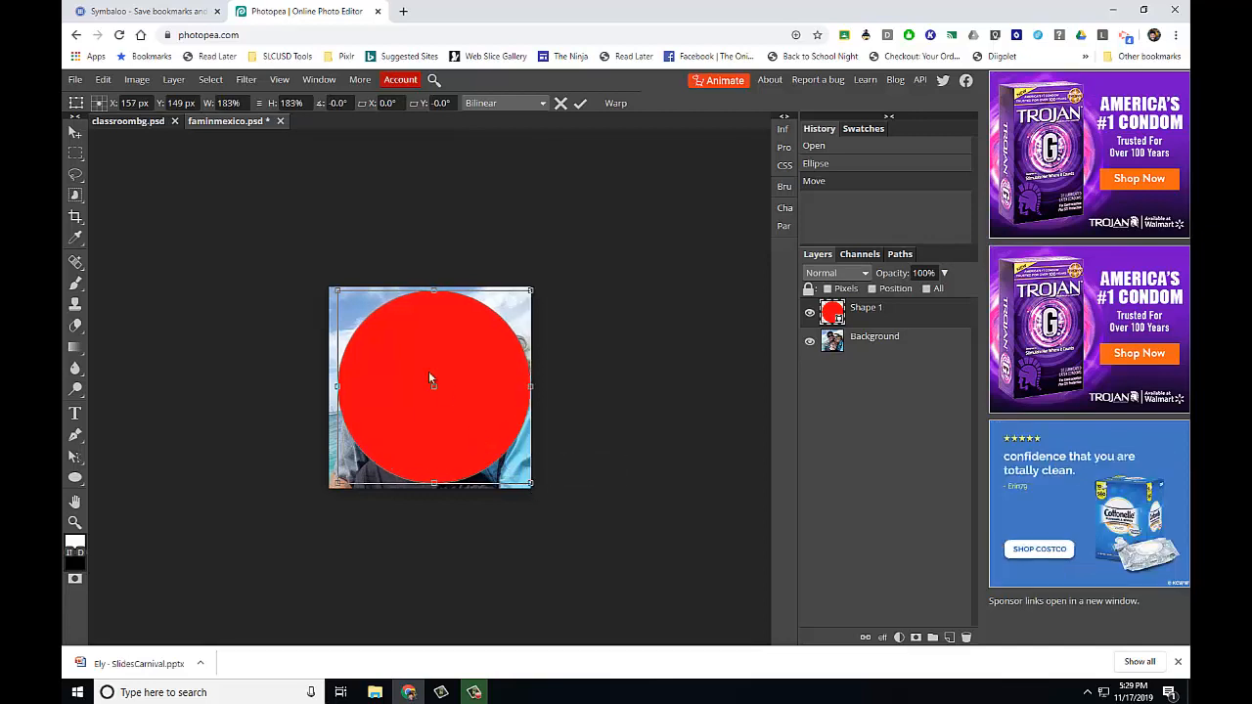
pyautogui.click(67, 390)
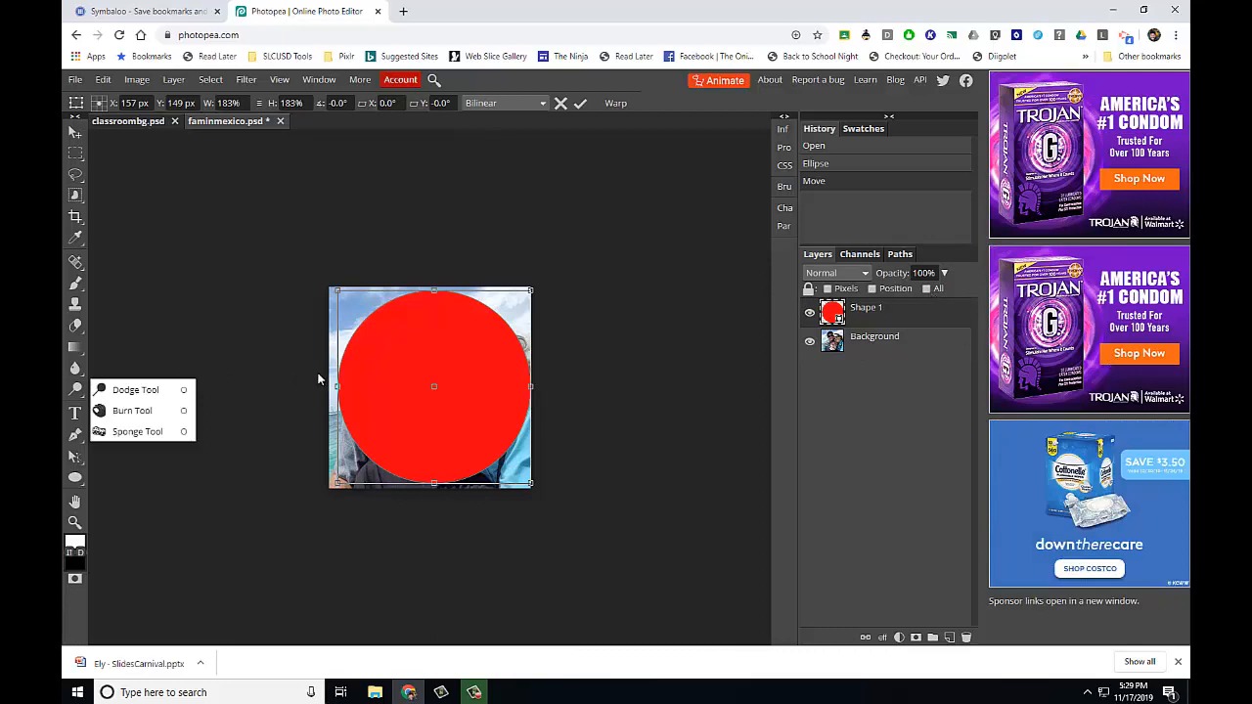
# - Lower the circle layer's opacity to 79% and select the circle's area with the Magic Wand
pyautogui.click(945, 275)
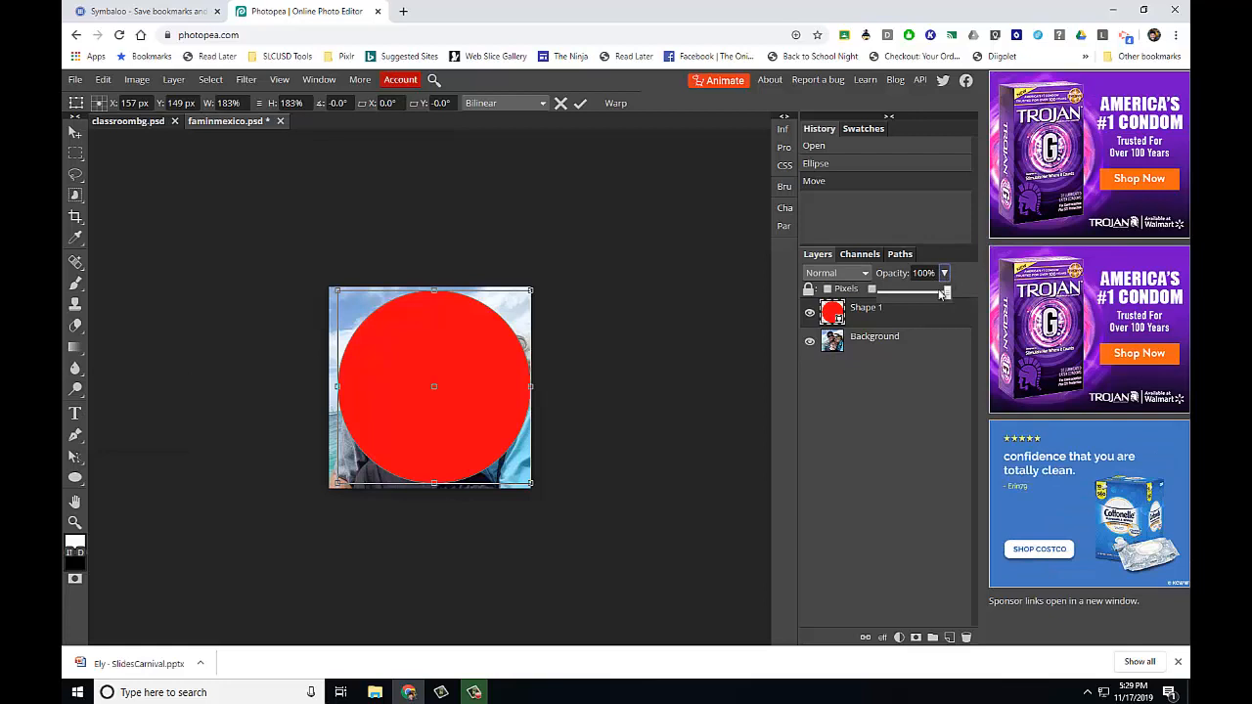
pyautogui.moveTo(945, 295)
pyautogui.mouseDown()
pyautogui.moveTo(919, 303)
pyautogui.moveTo(934, 296)
pyautogui.mouseUp()
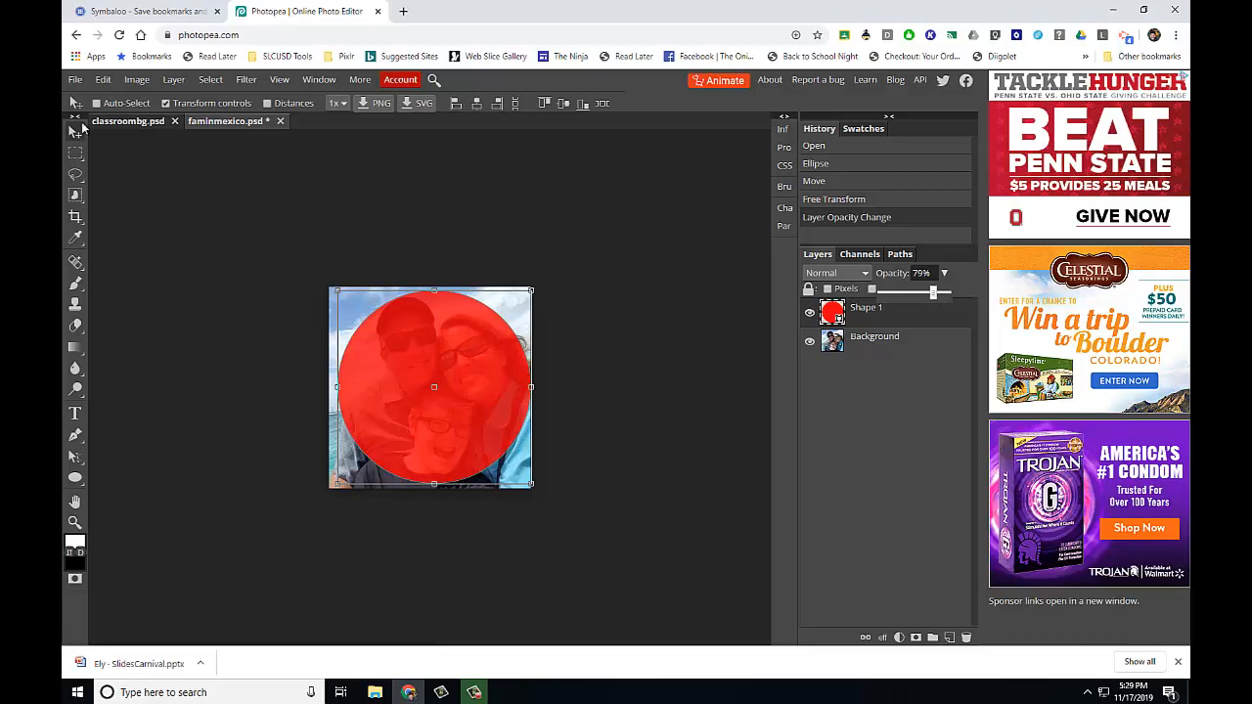
pyautogui.moveTo(76, 195)
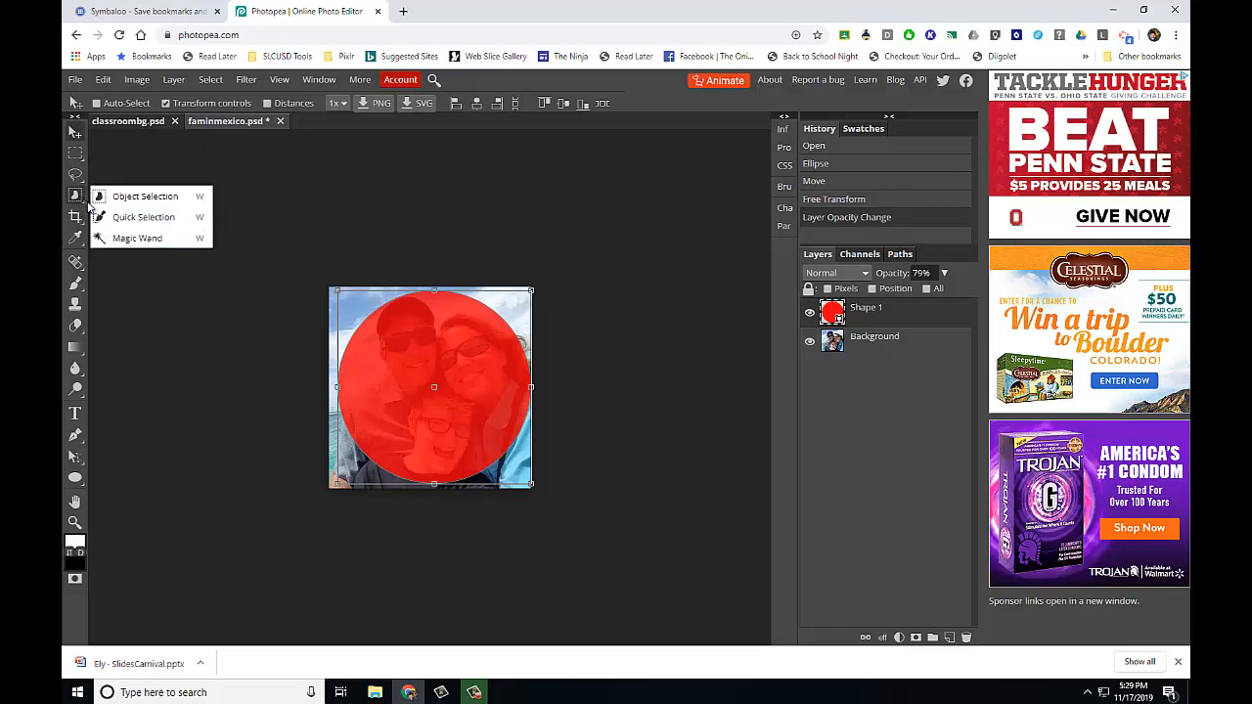
pyautogui.click(135, 237)
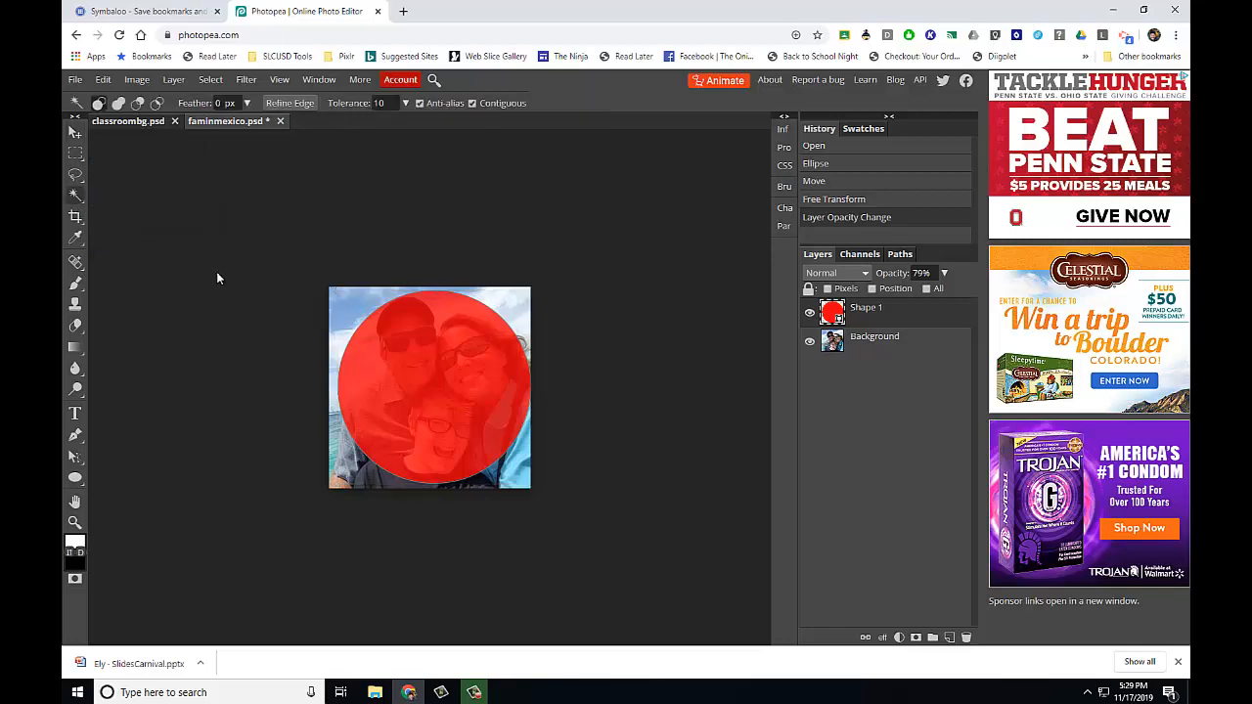
pyautogui.click(421, 345)
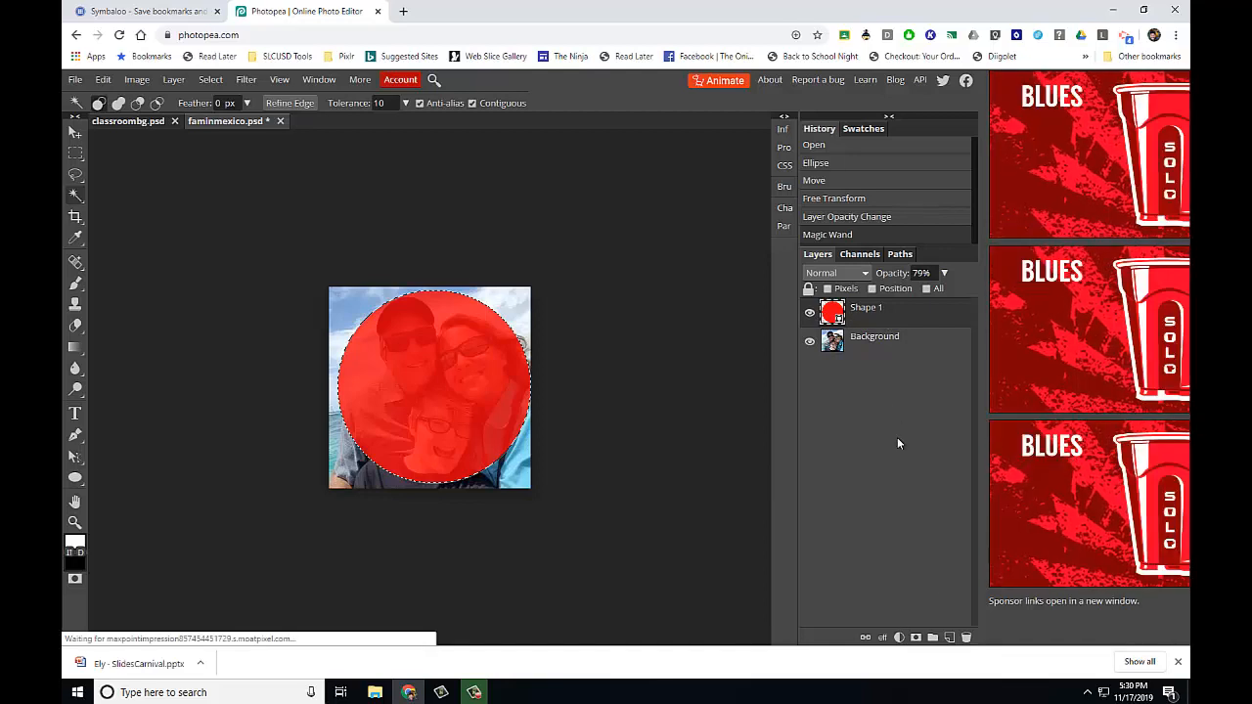
# - Delete the red circle's layer and add a raster mask to the photo layer from the circular selection
pyautogui.click(966, 640)
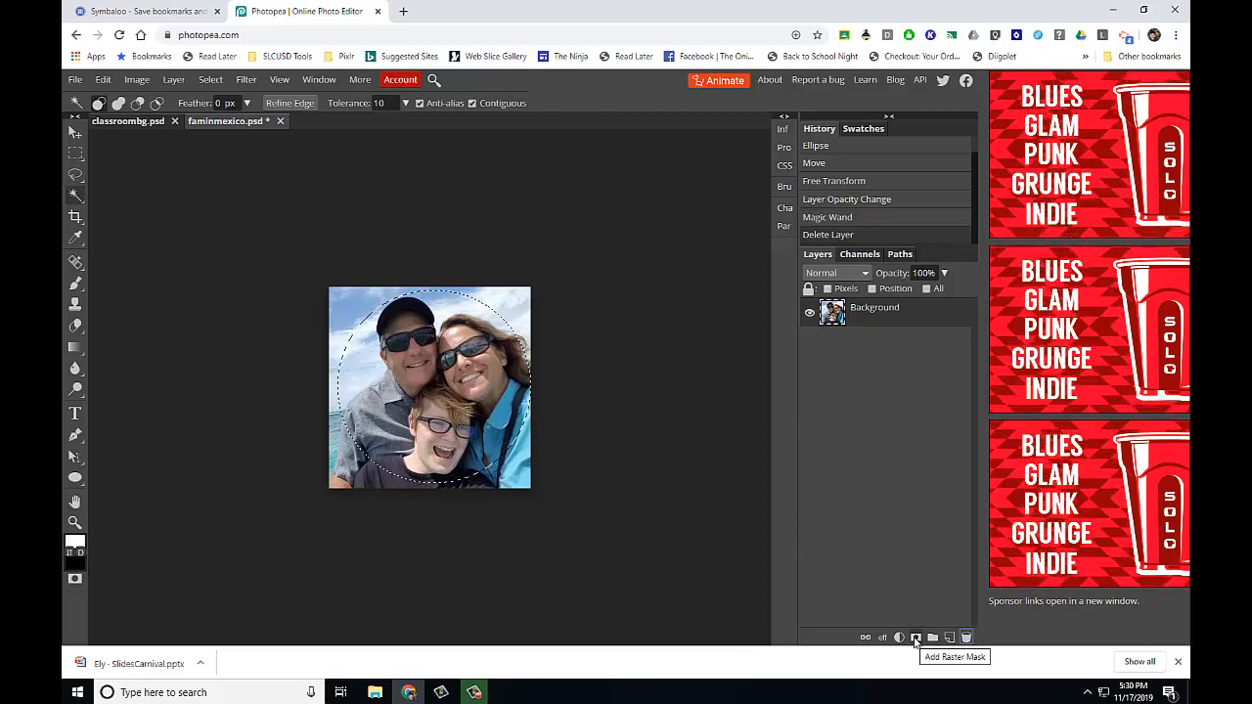
pyautogui.click(917, 638)
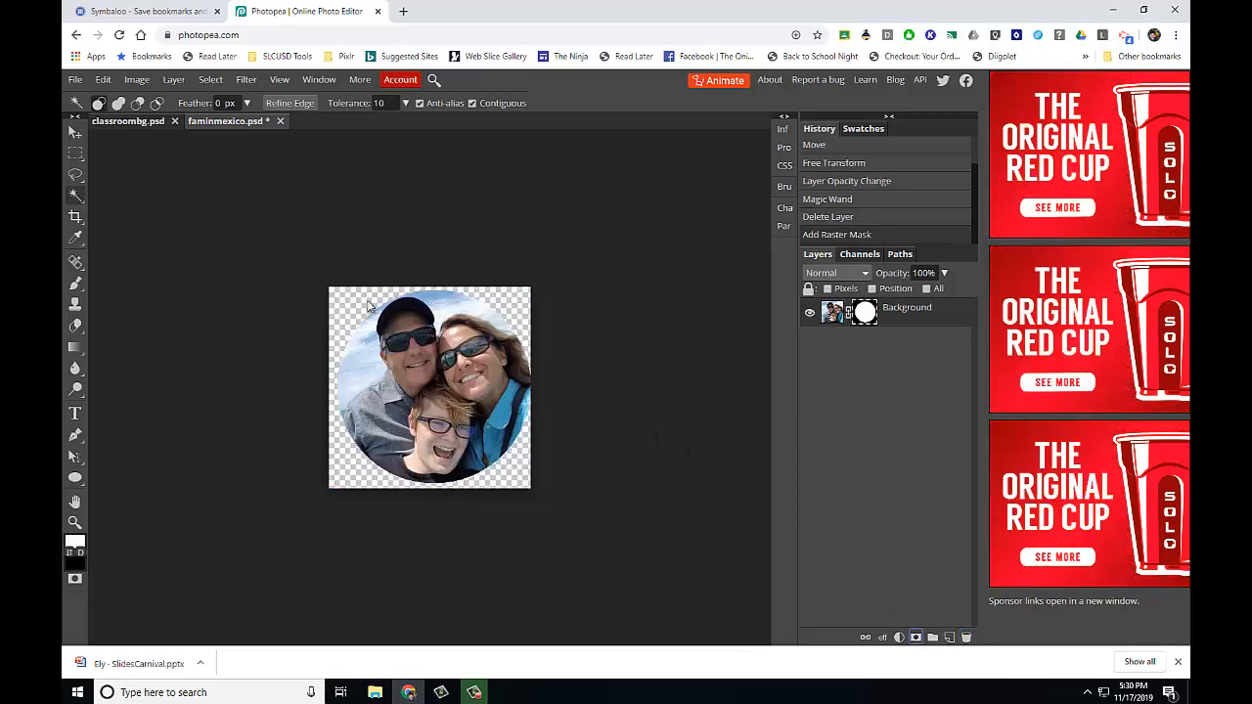
pyautogui.moveTo(74, 285)
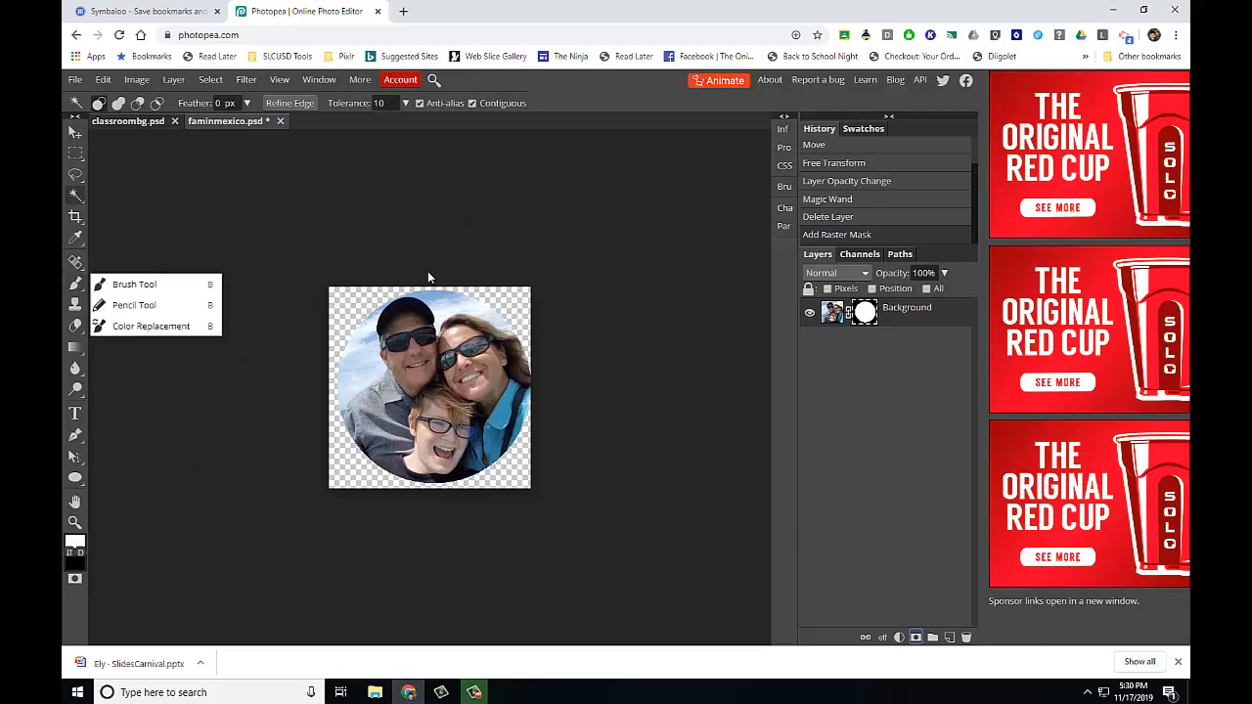
pyautogui.click(107, 122)
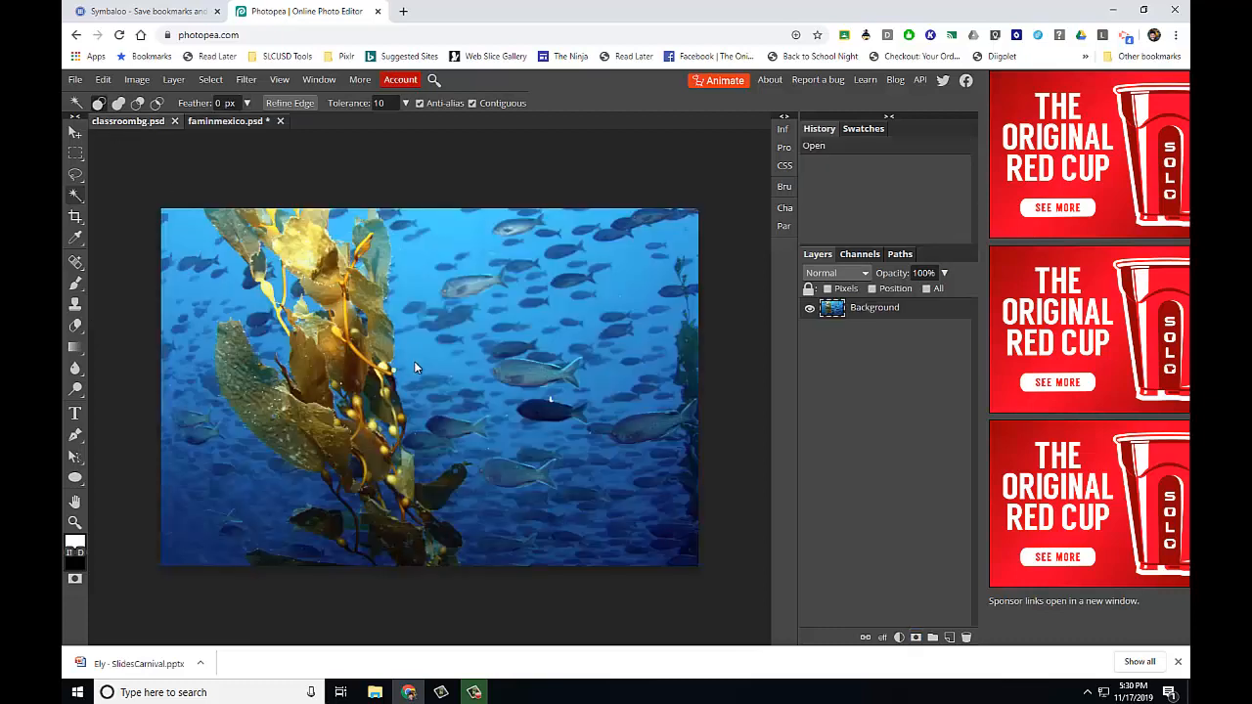
pyautogui.click(228, 123)
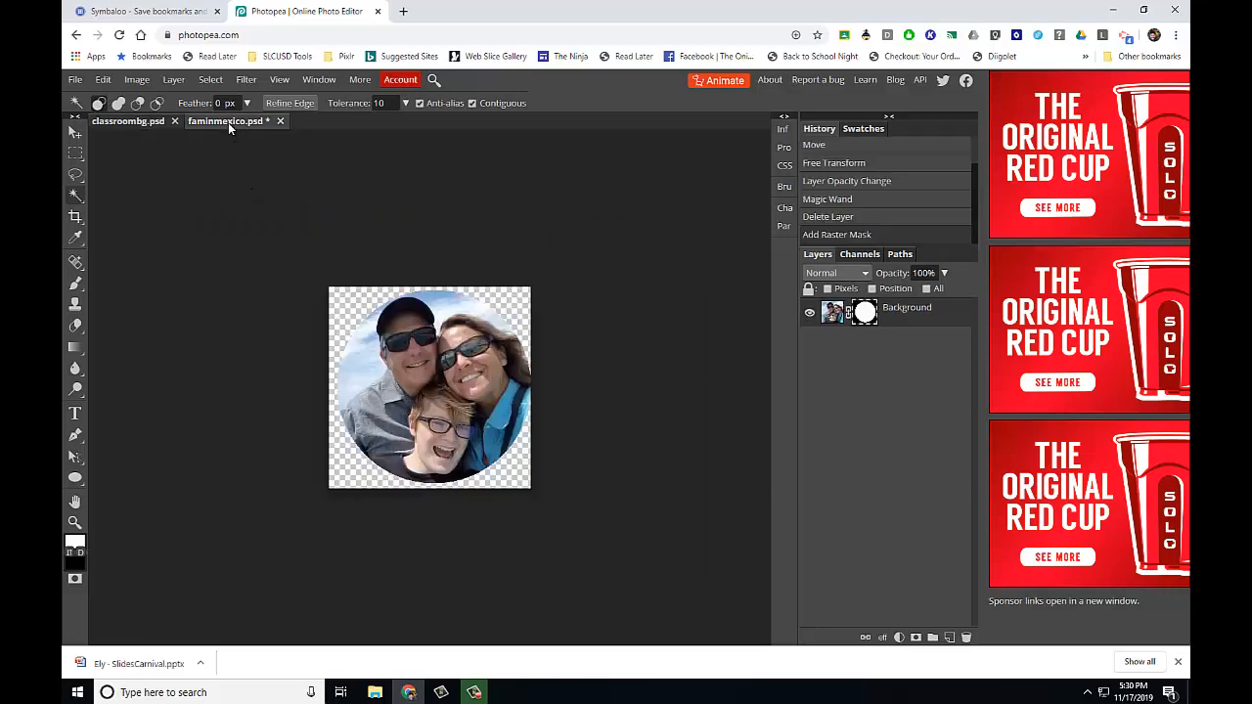
# - Apply a drop shadow with the default settings to the circular masked photo layer
pyautogui.click(884, 638)
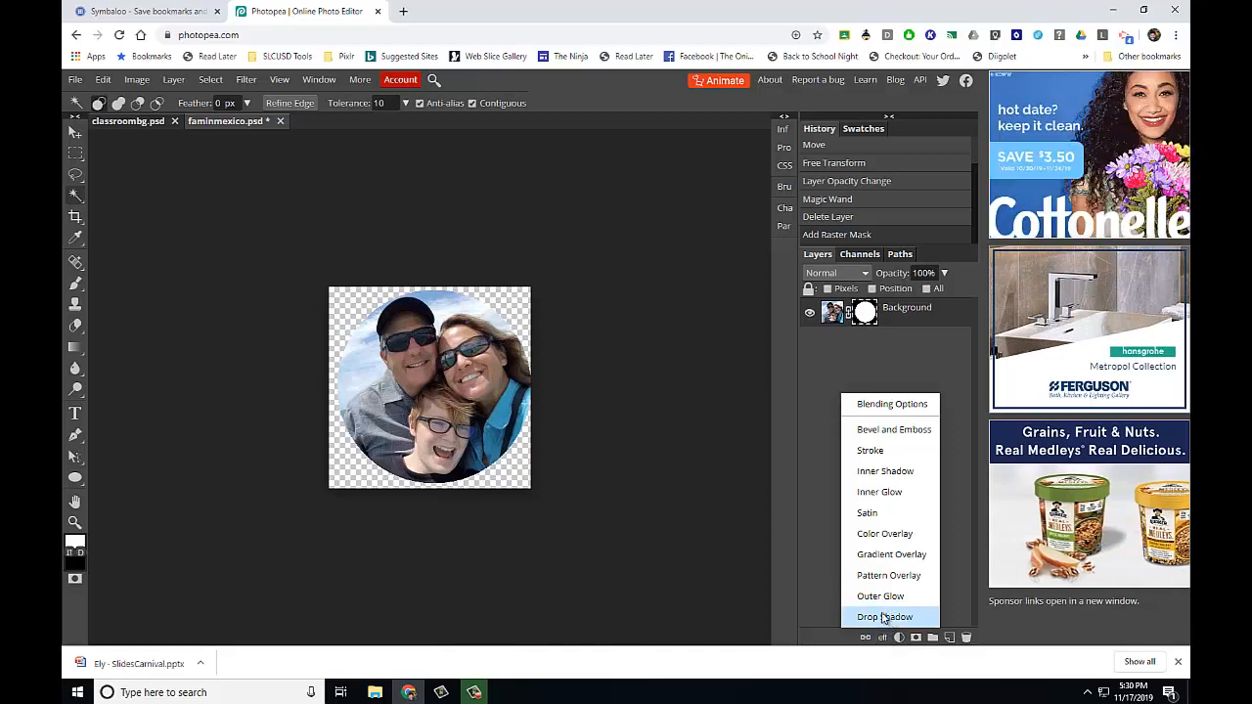
pyautogui.click(883, 617)
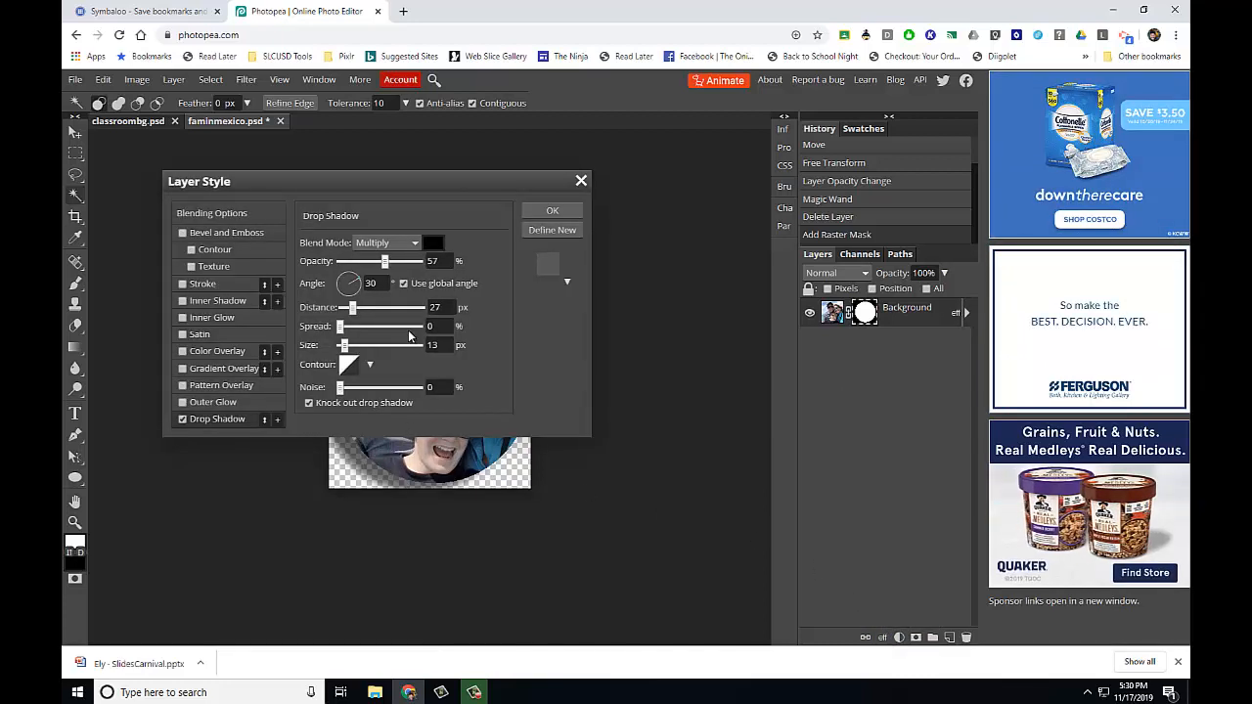
pyautogui.moveTo(487, 179); pyautogui.dragTo(614, 173)
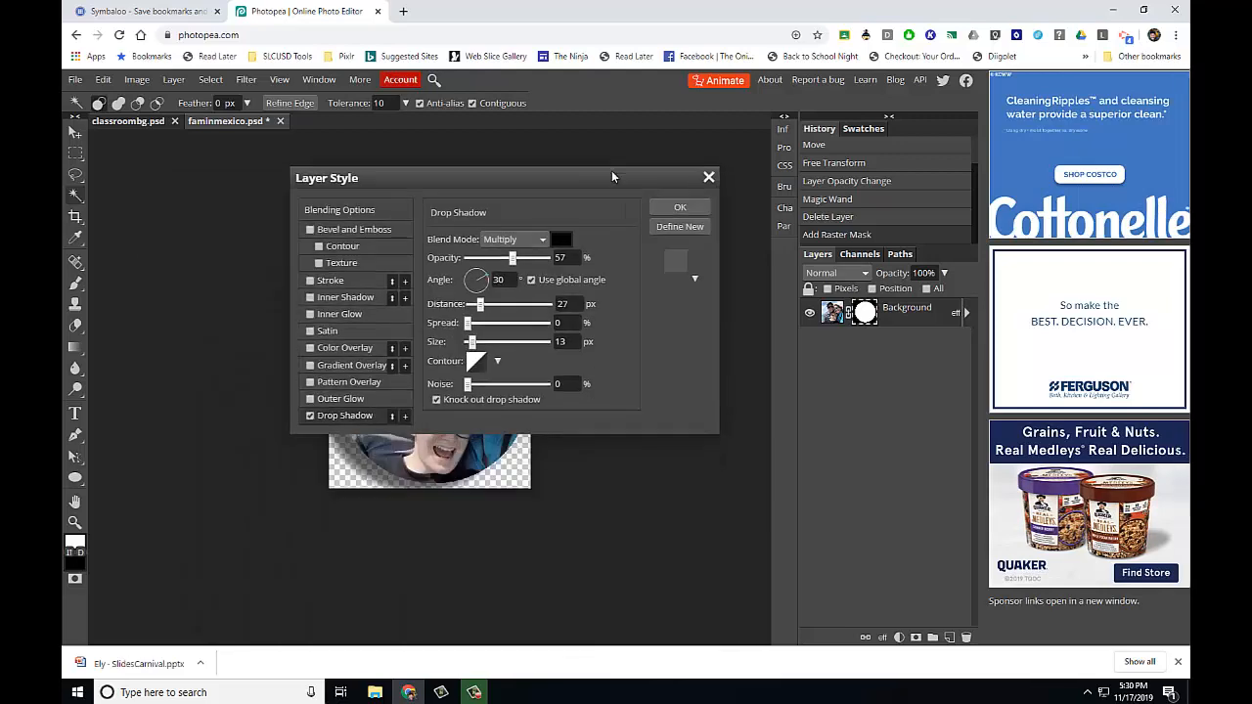
pyautogui.click(656, 209)
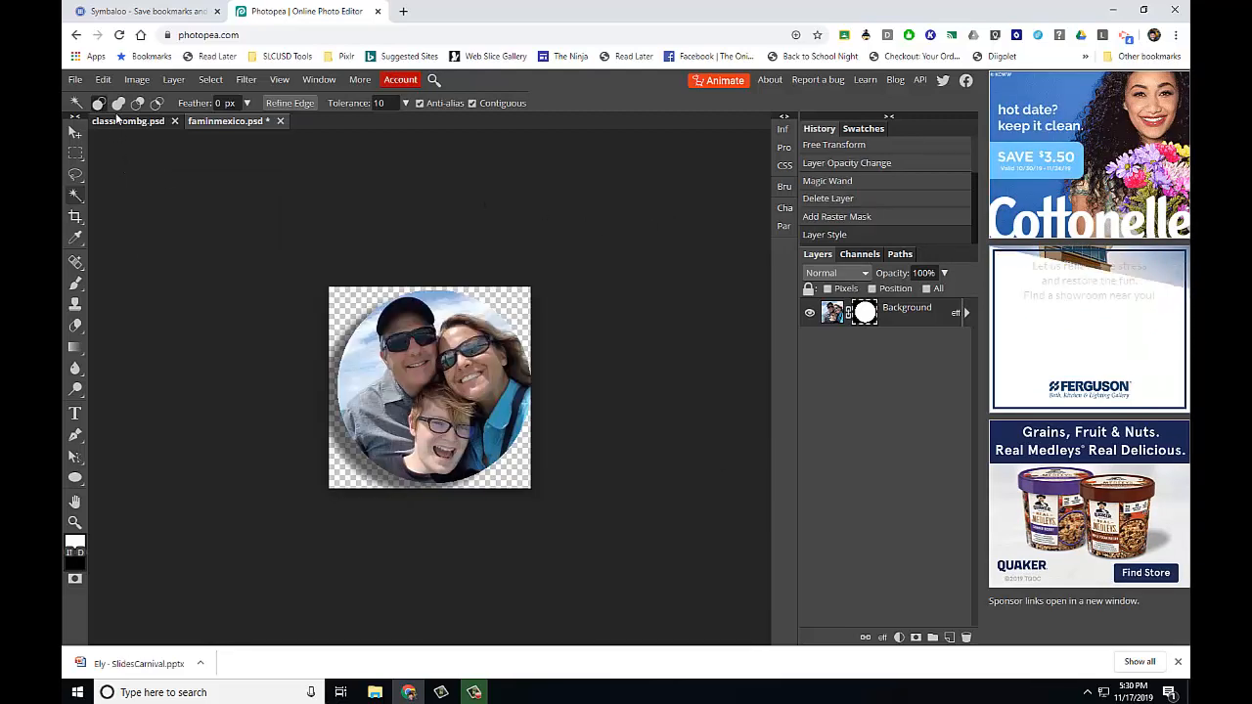
# - Move a copy of the masked photo with its shadow into classroombg.psd and place it near the centre of the underwater image
pyautogui.click(74, 154)
pyautogui.click(76, 132)
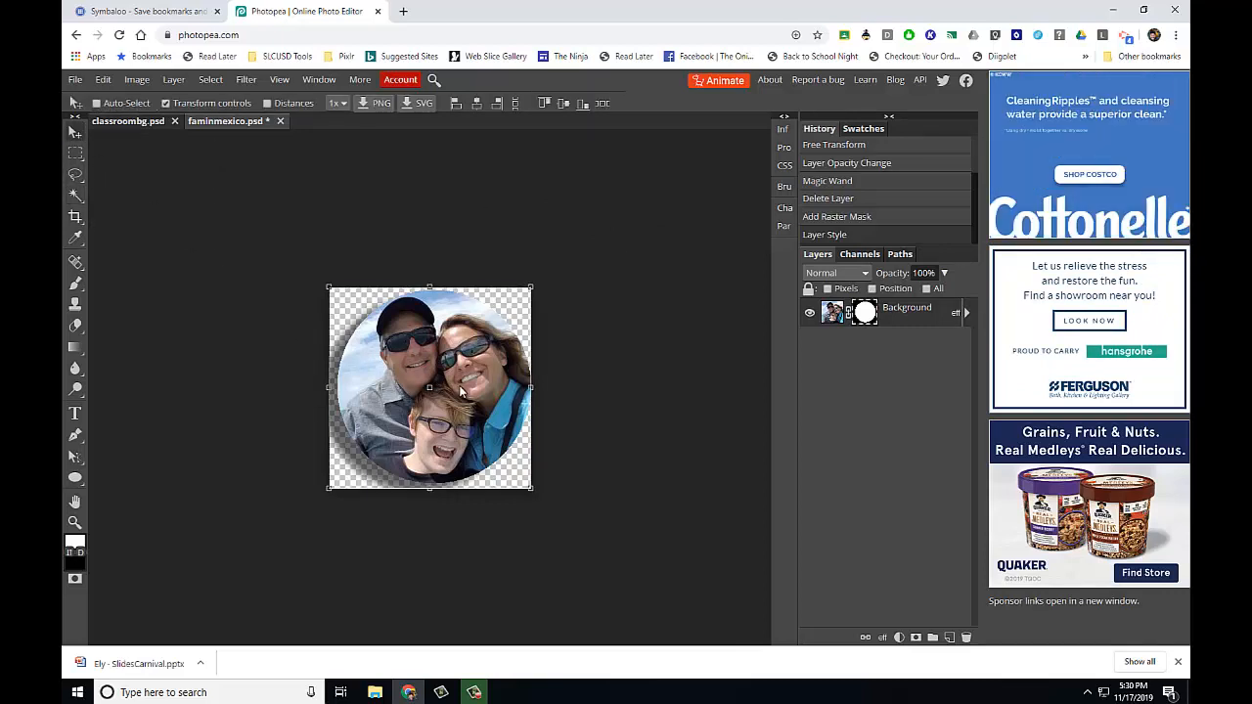
pyautogui.moveTo(460, 391); pyautogui.dragTo(459, 417)
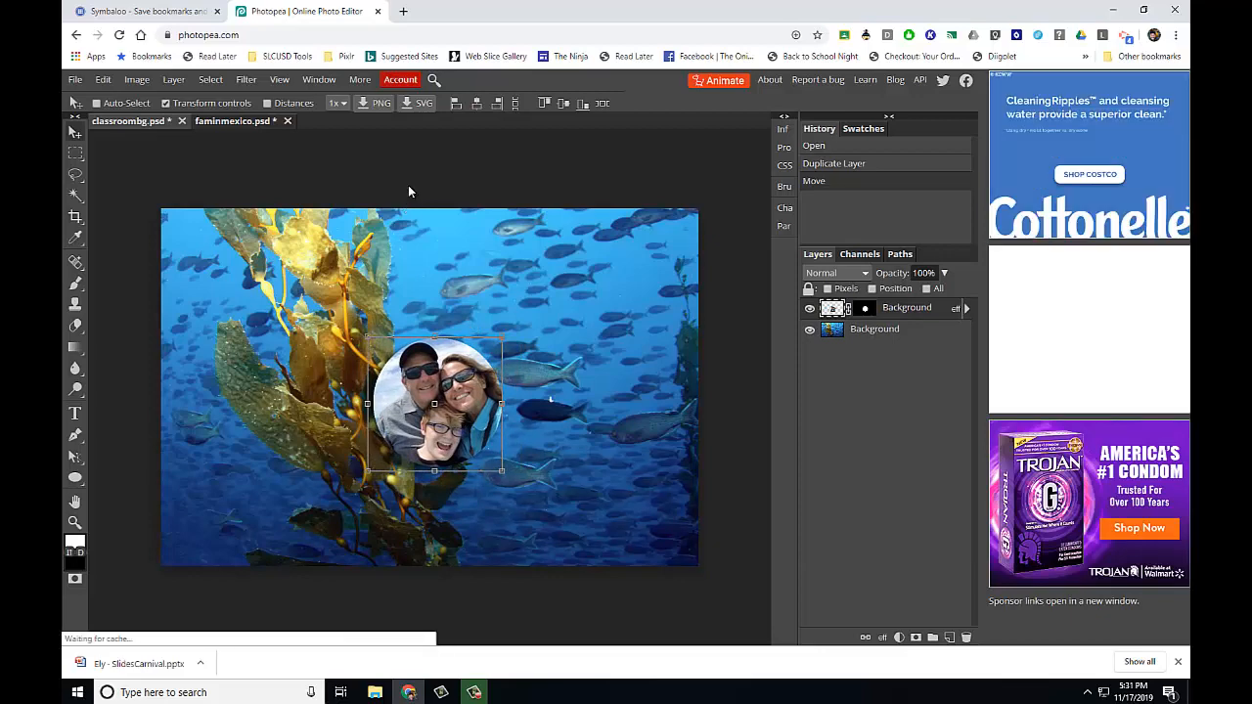
# - Add a text line with the family's surname followed by "Family" just below the circular photo
pyautogui.click(81, 416)
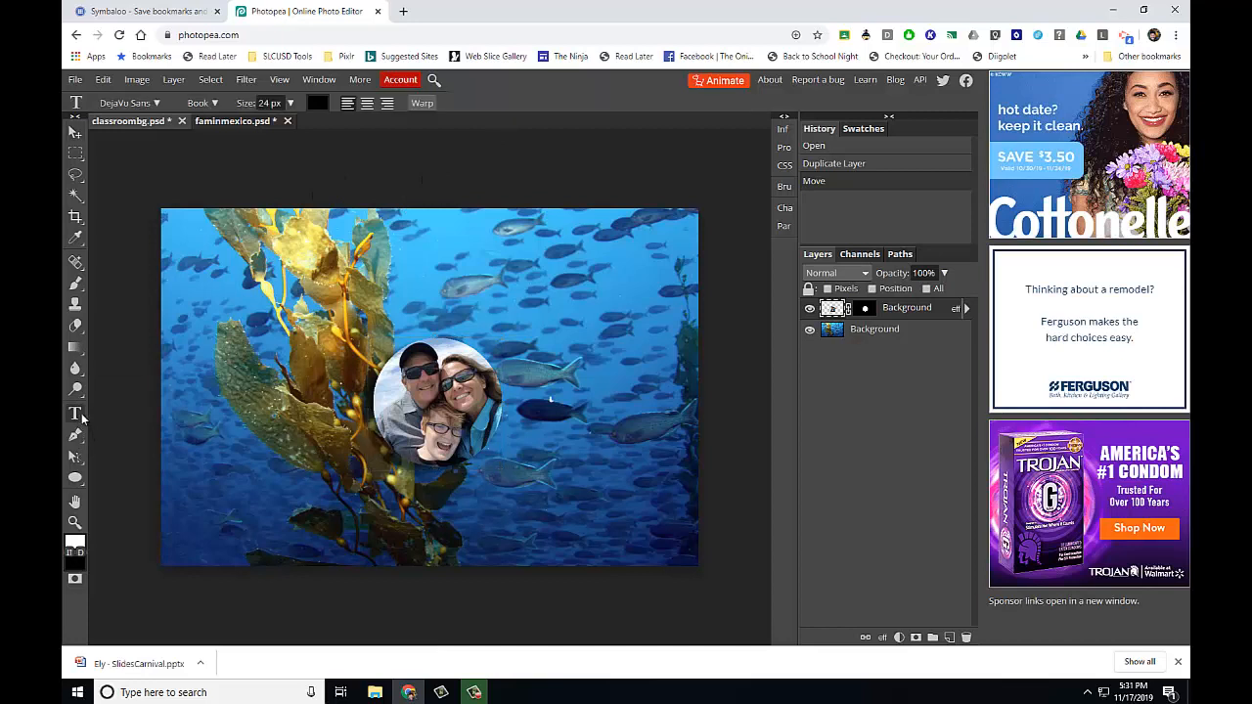
pyautogui.click(347, 473)
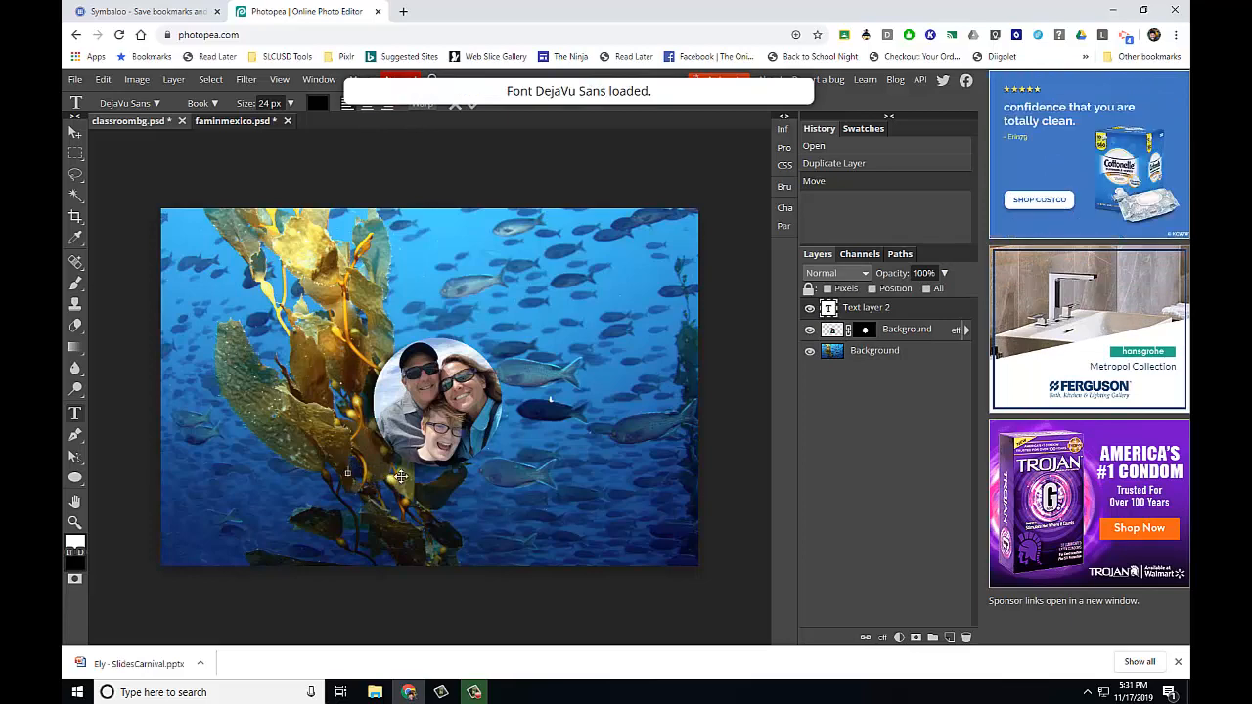
pyautogui.write('Famil')
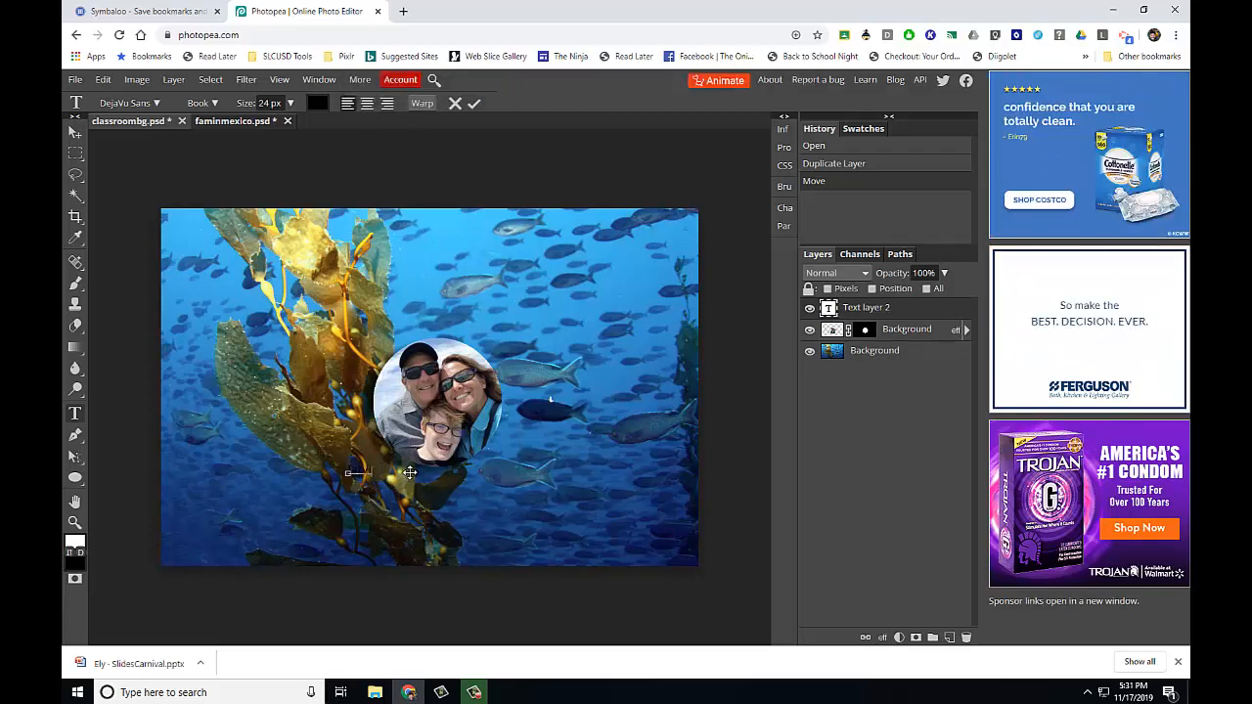
pyautogui.write('E')
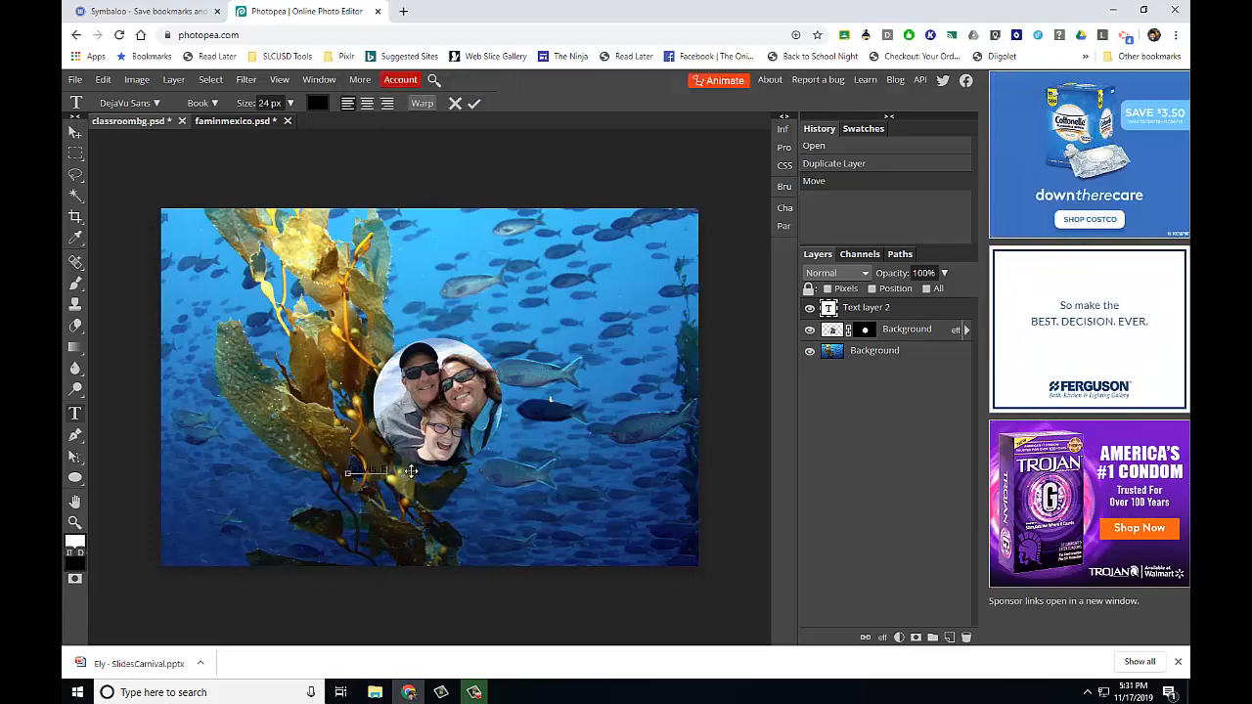
pyautogui.write('amily')
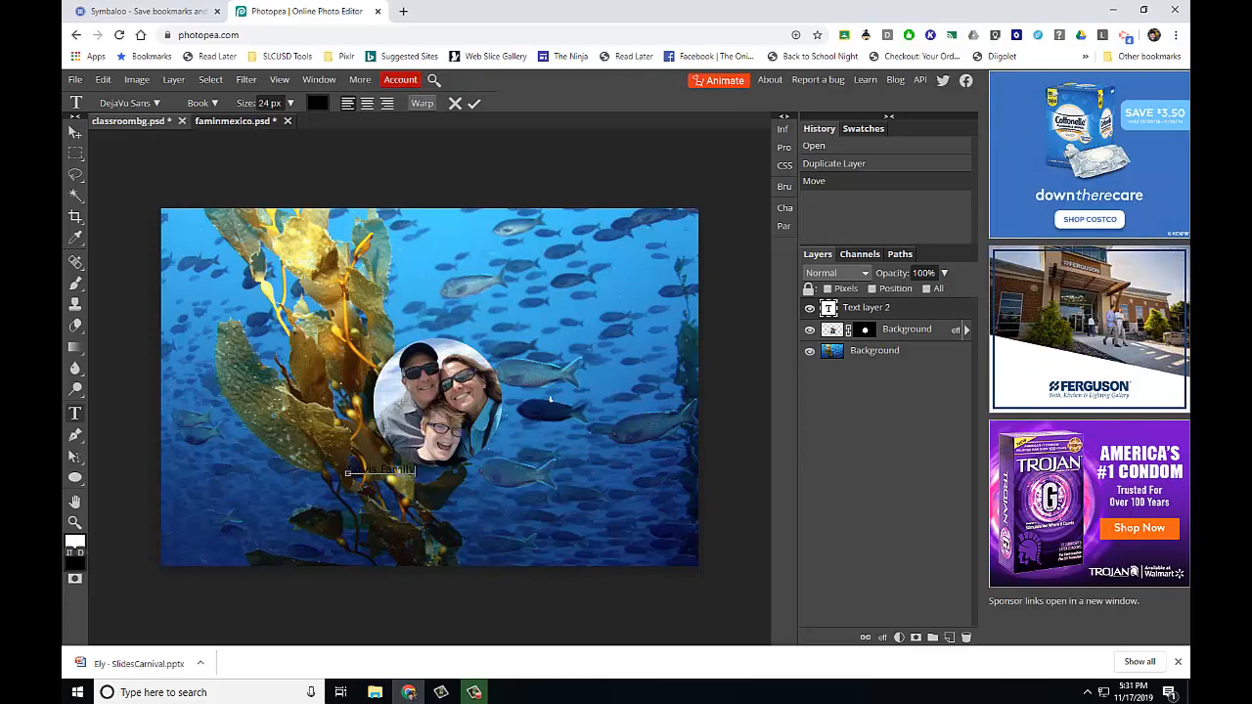
# - Select the whole family name text and set its font to Desyrel
pyautogui.tripleClick(392, 470)
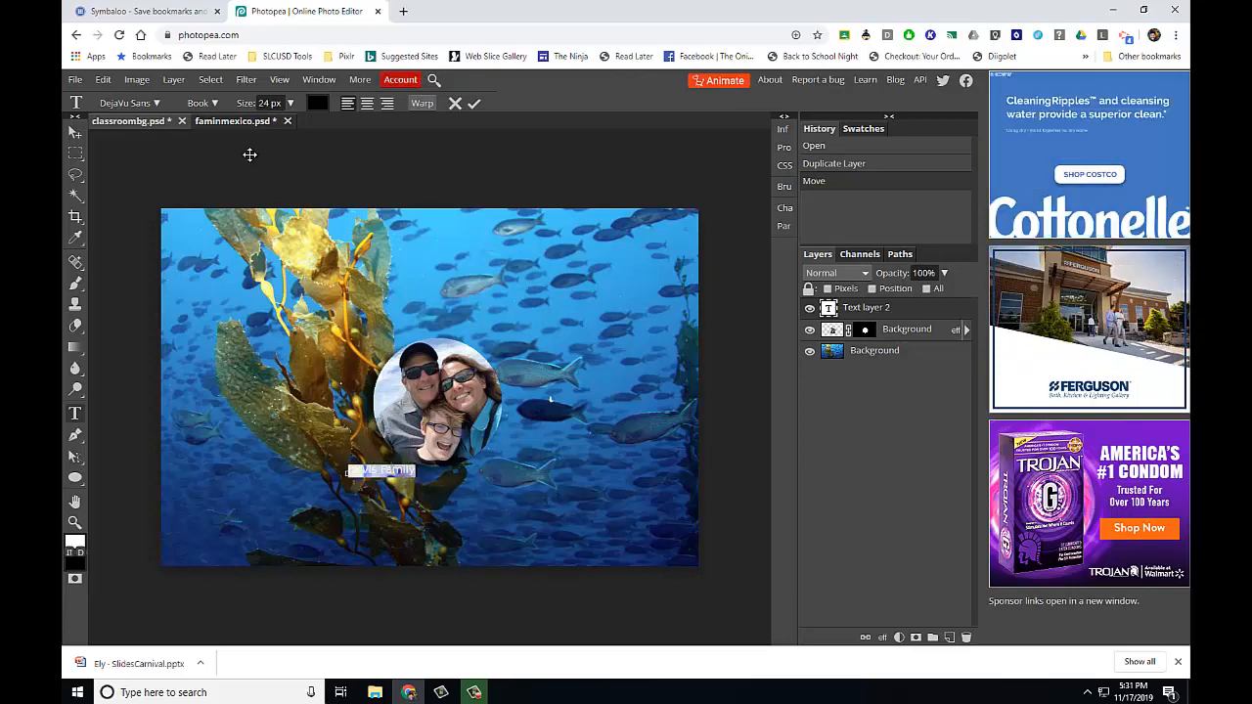
pyautogui.click(160, 104)
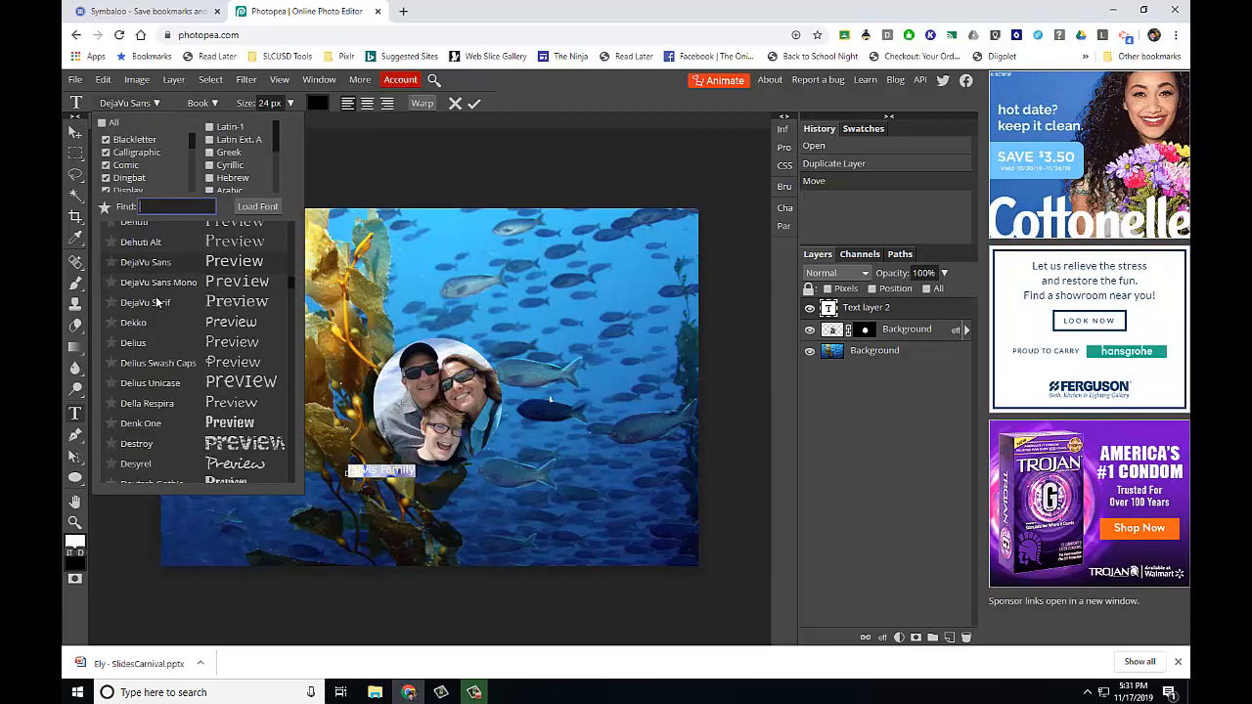
pyautogui.click(238, 466)
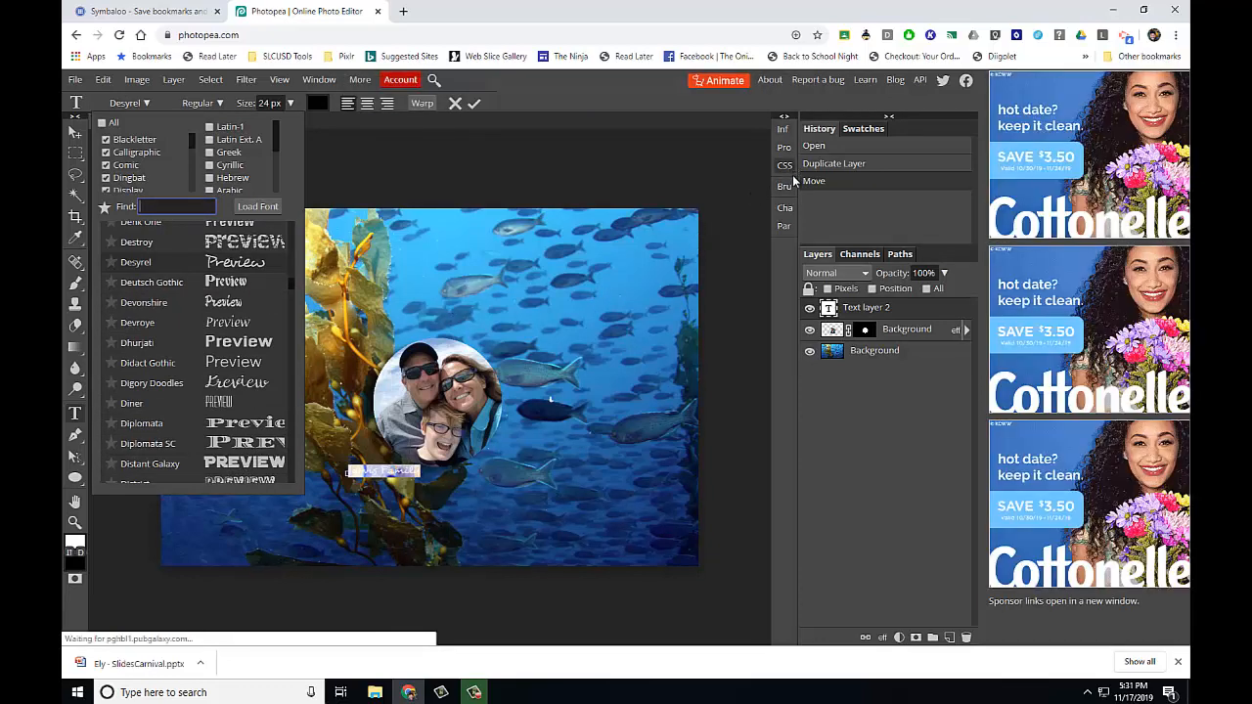
# - Change the selected text's colour to bright purple, hex b406fb
pyautogui.click(785, 208)
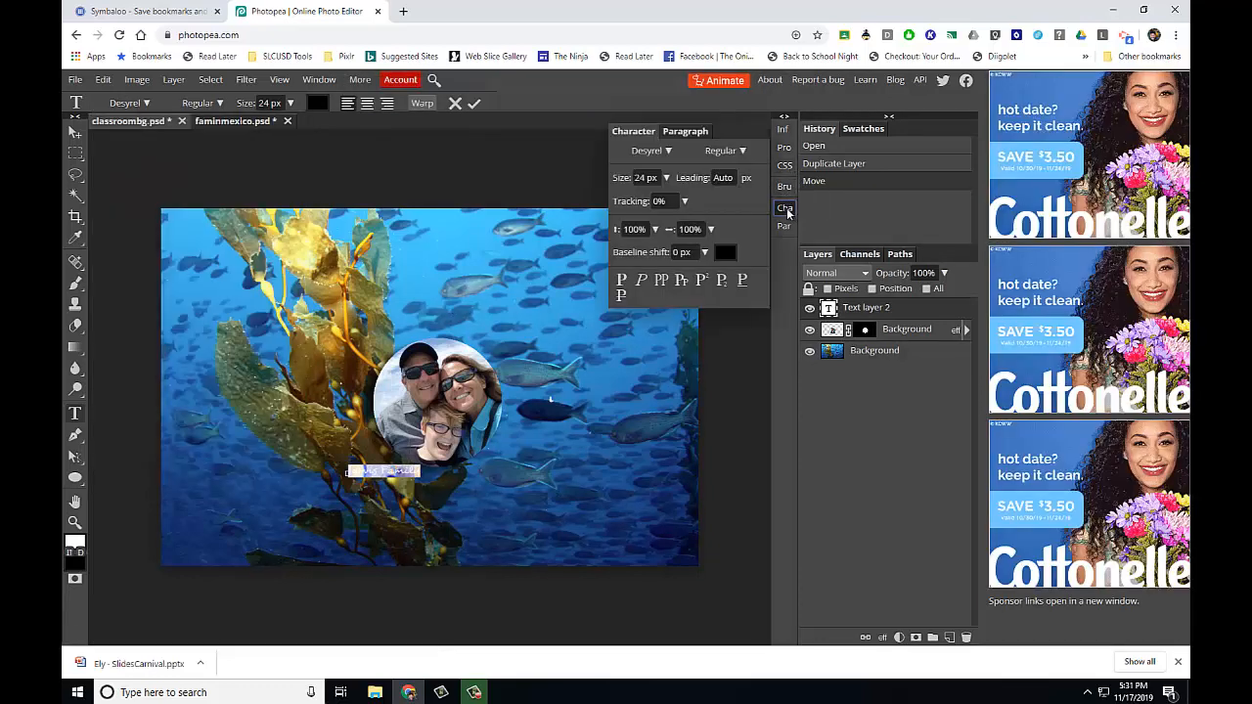
pyautogui.click(724, 252)
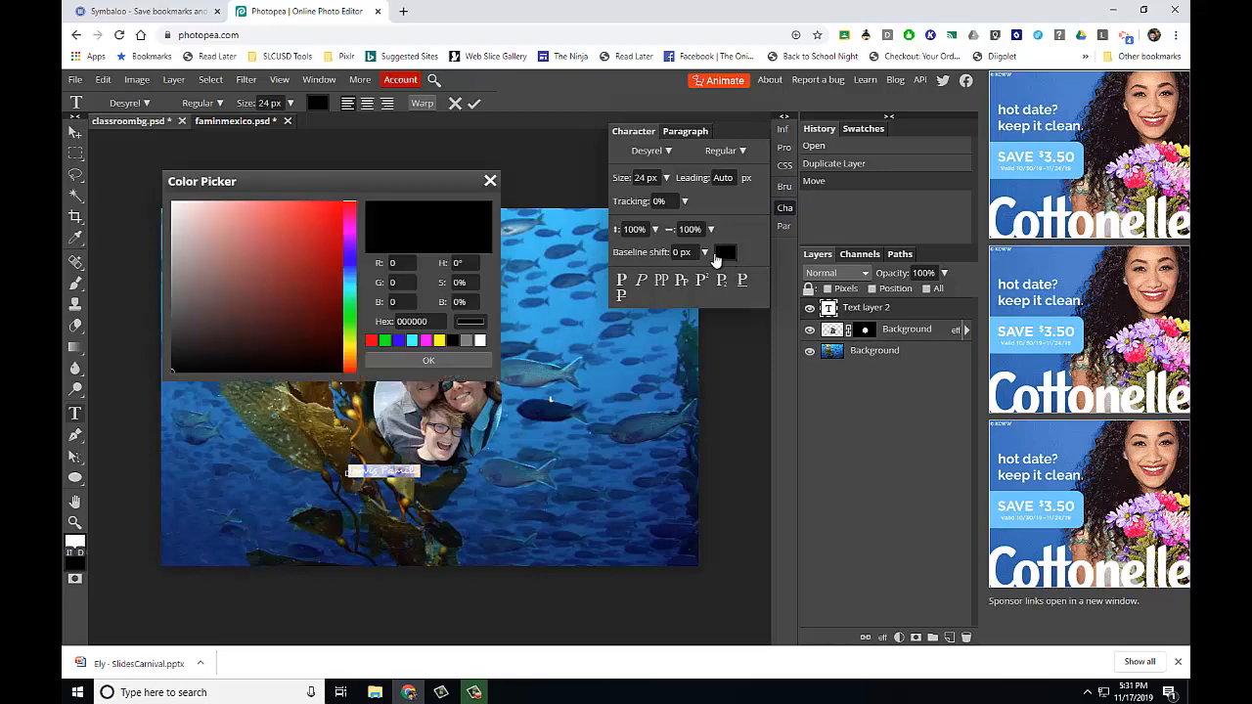
pyautogui.moveTo(353, 244); pyautogui.dragTo(352, 241)
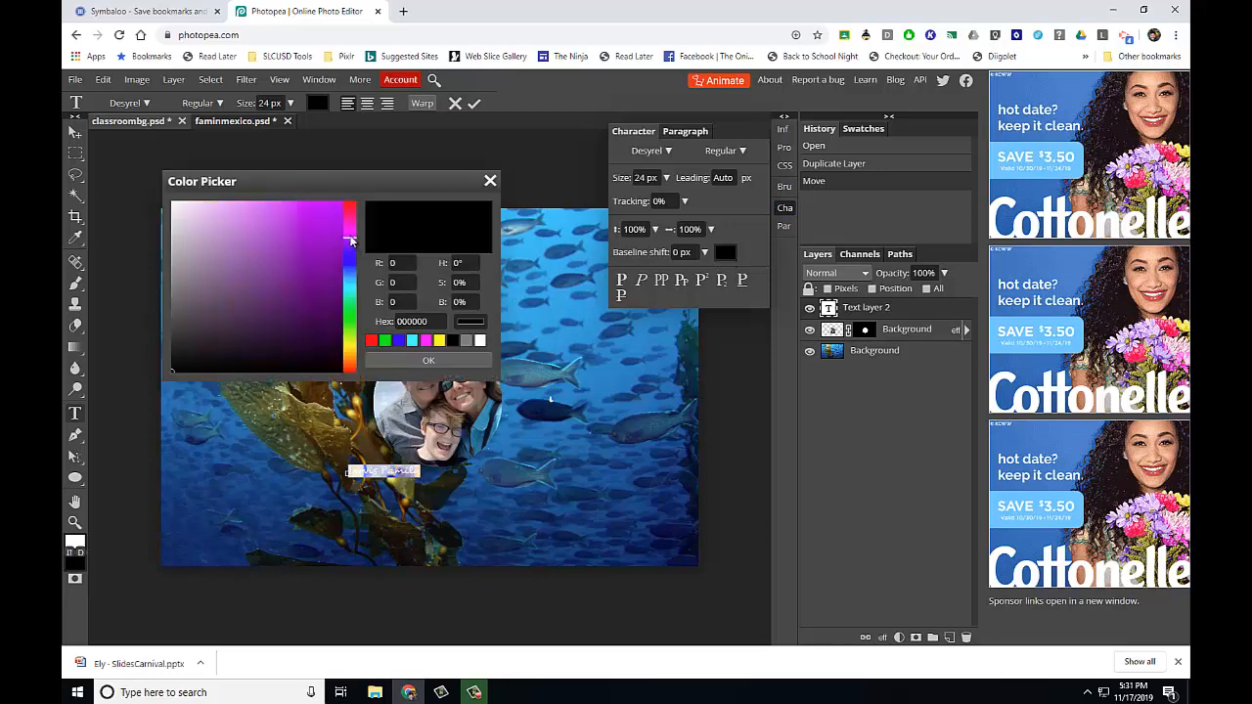
pyautogui.click(339, 205)
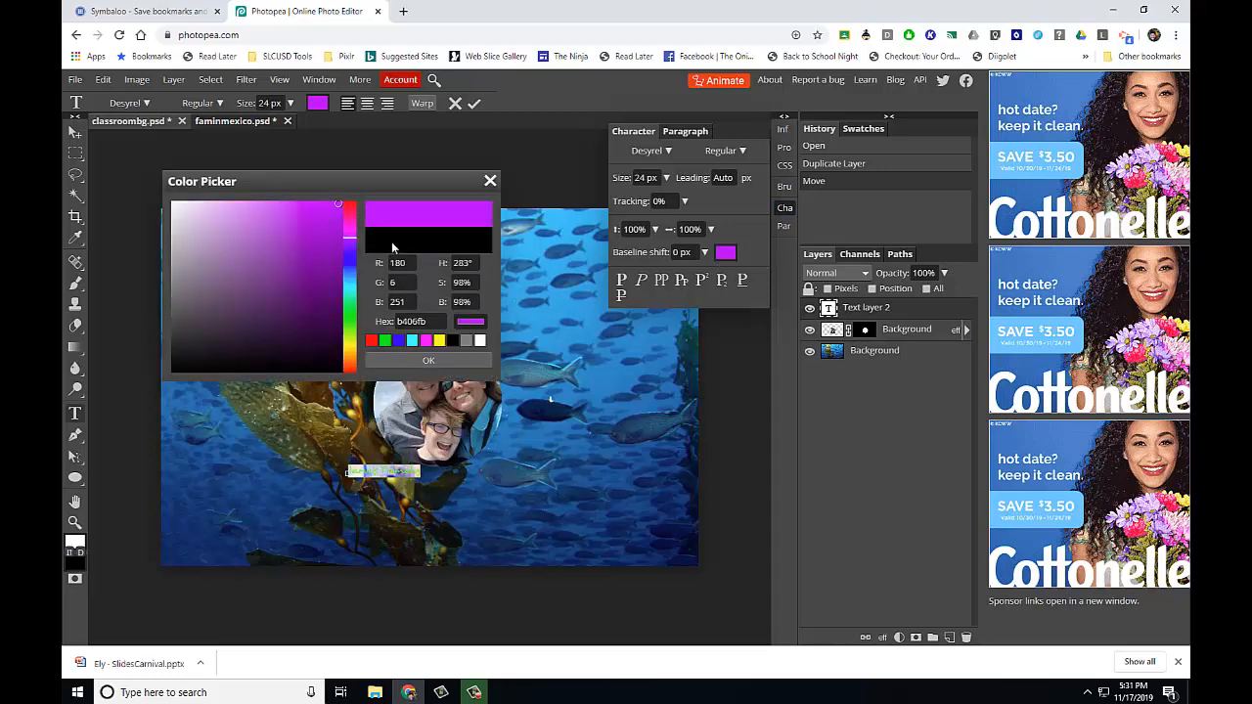
pyautogui.click(429, 360)
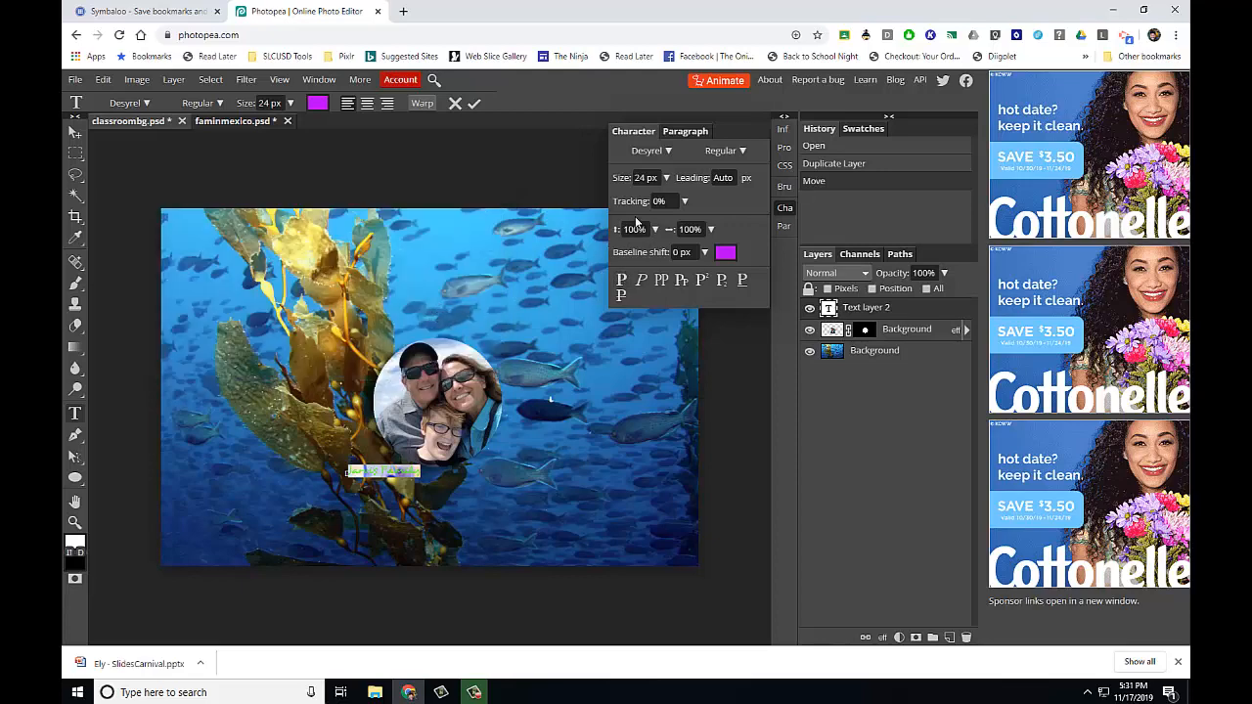
pyautogui.click(782, 211)
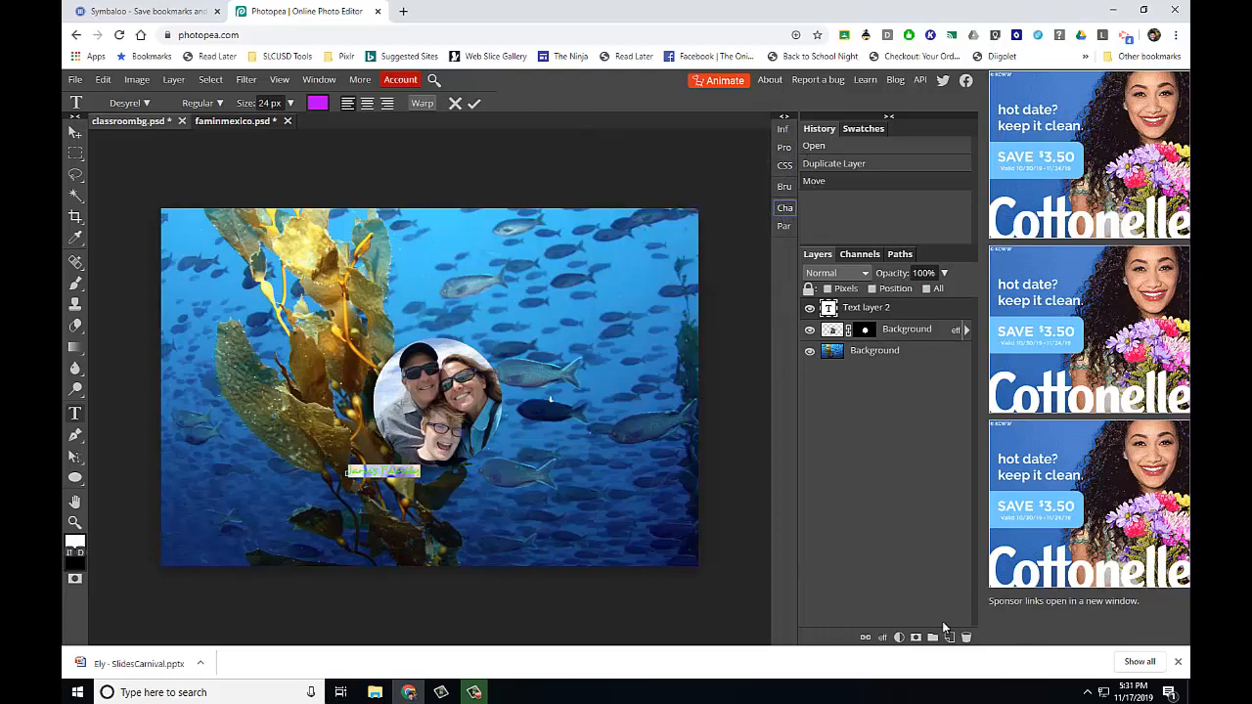
# - Add a drop shadow with the default settings to the family name text layer
pyautogui.click(883, 638)
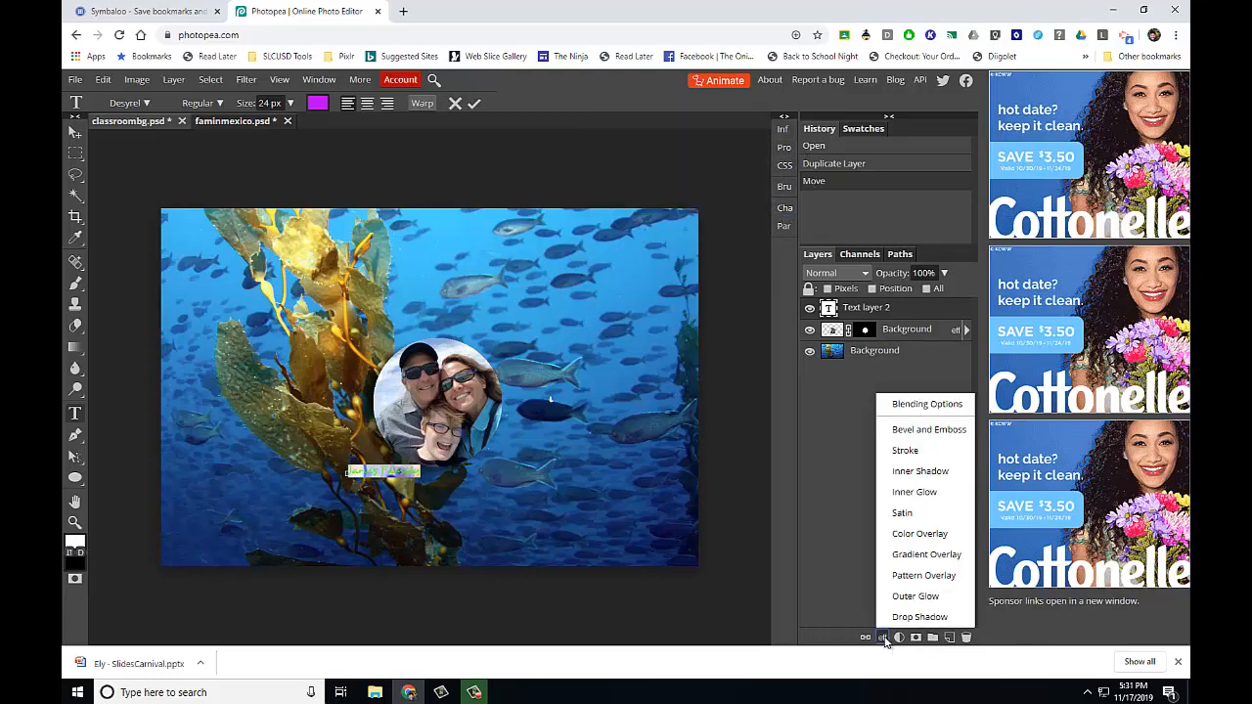
pyautogui.click(919, 617)
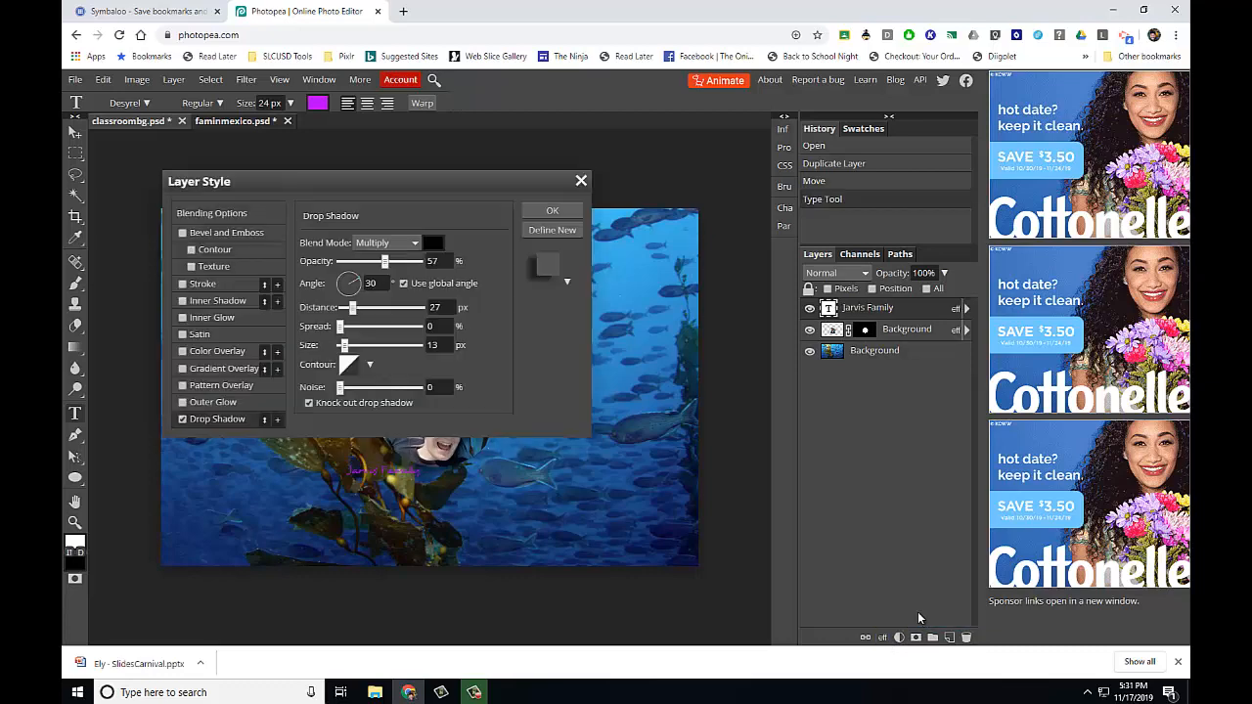
pyautogui.click(554, 211)
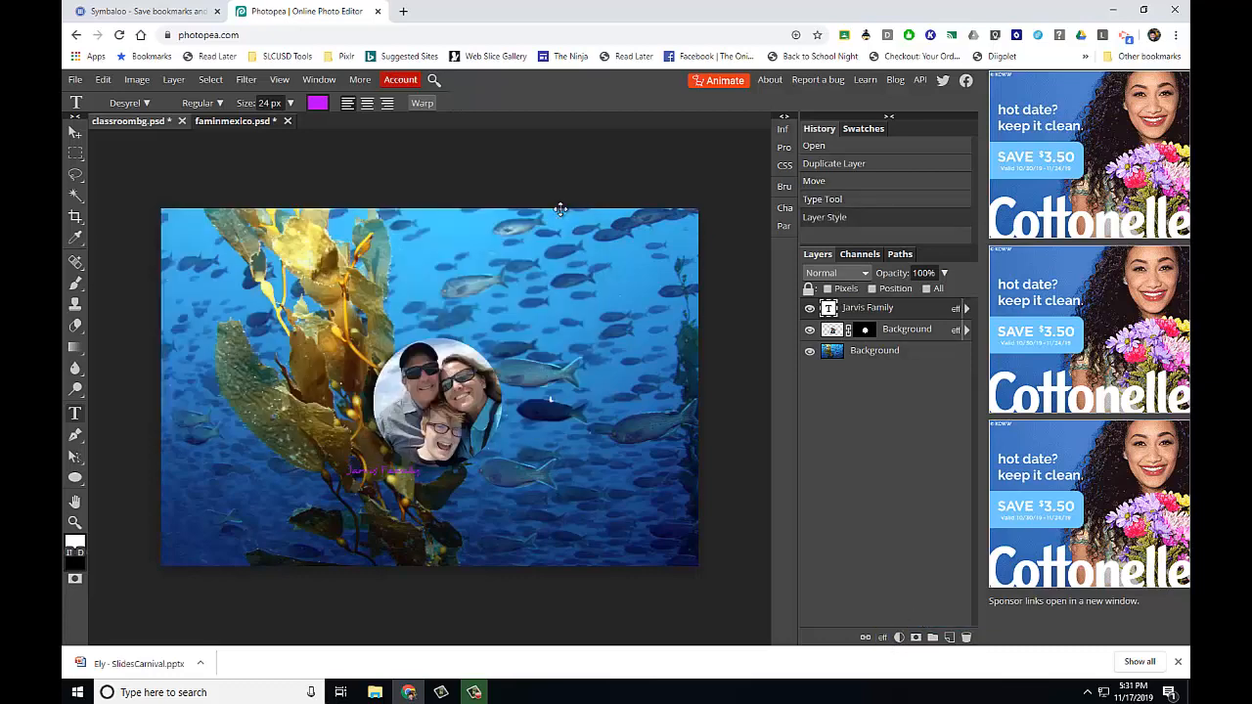
# - Select the family name text again and enlarge it to 79 px
pyautogui.tripleClick(370, 469)
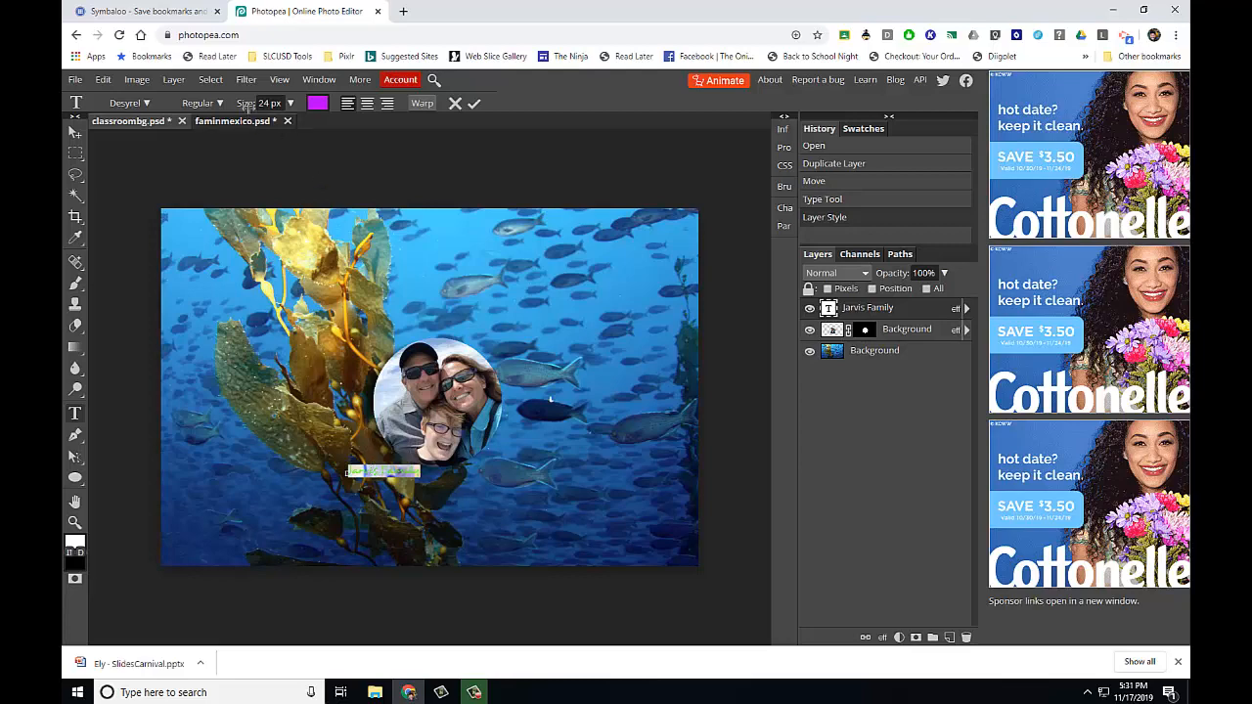
pyautogui.click(290, 103)
pyautogui.moveTo(269, 128); pyautogui.dragTo(273, 126)
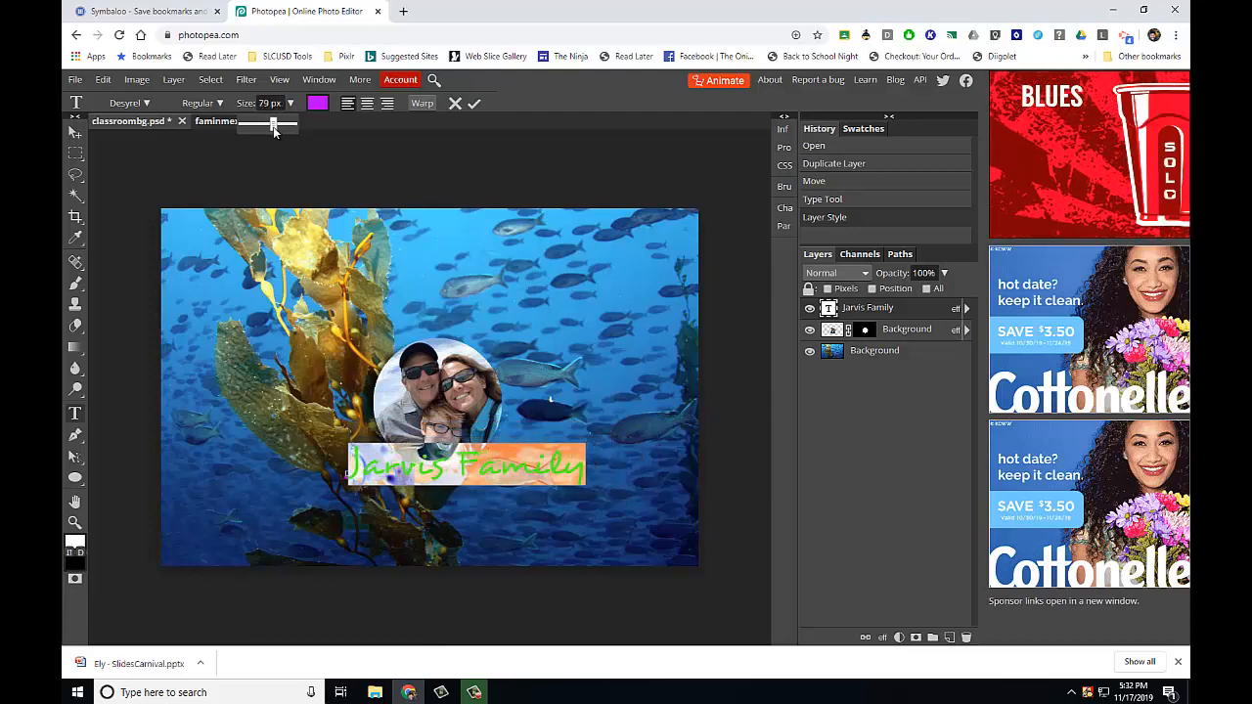
# - Warp the text with the Arc style, using a horizontal bend of -37% and a vertical distortion of -2%
pyautogui.click(421, 102)
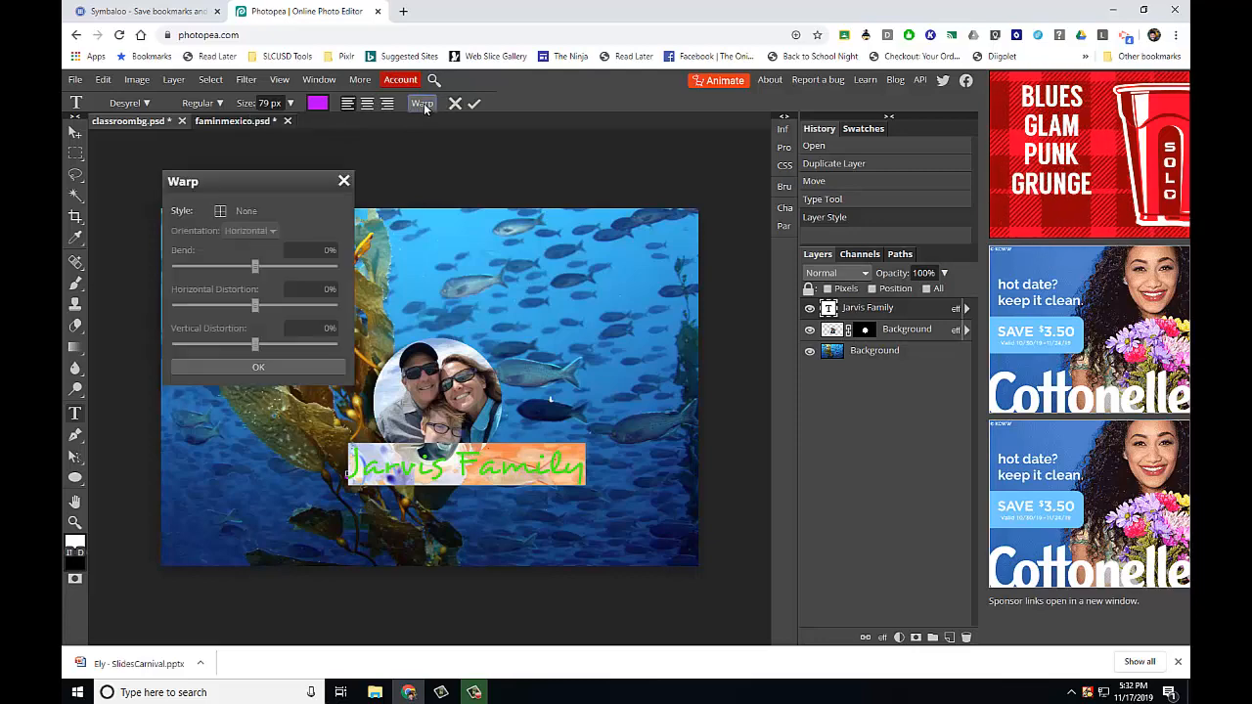
pyautogui.click(229, 212)
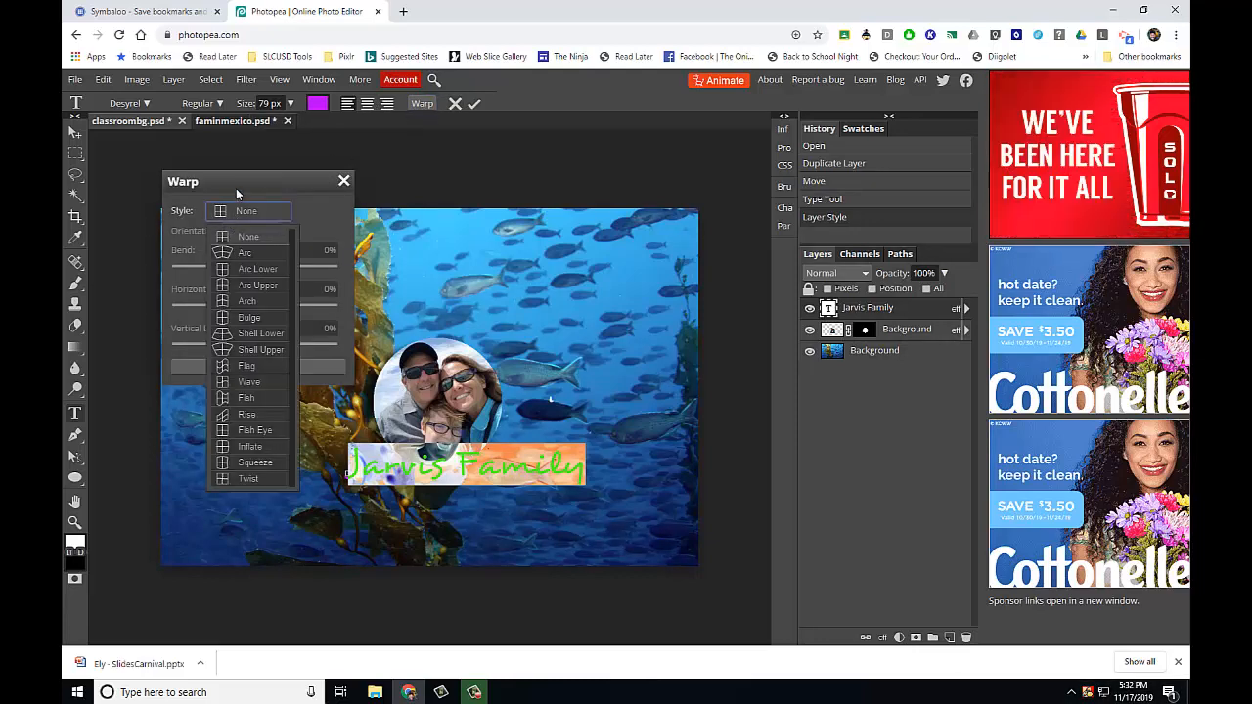
pyautogui.click(247, 254)
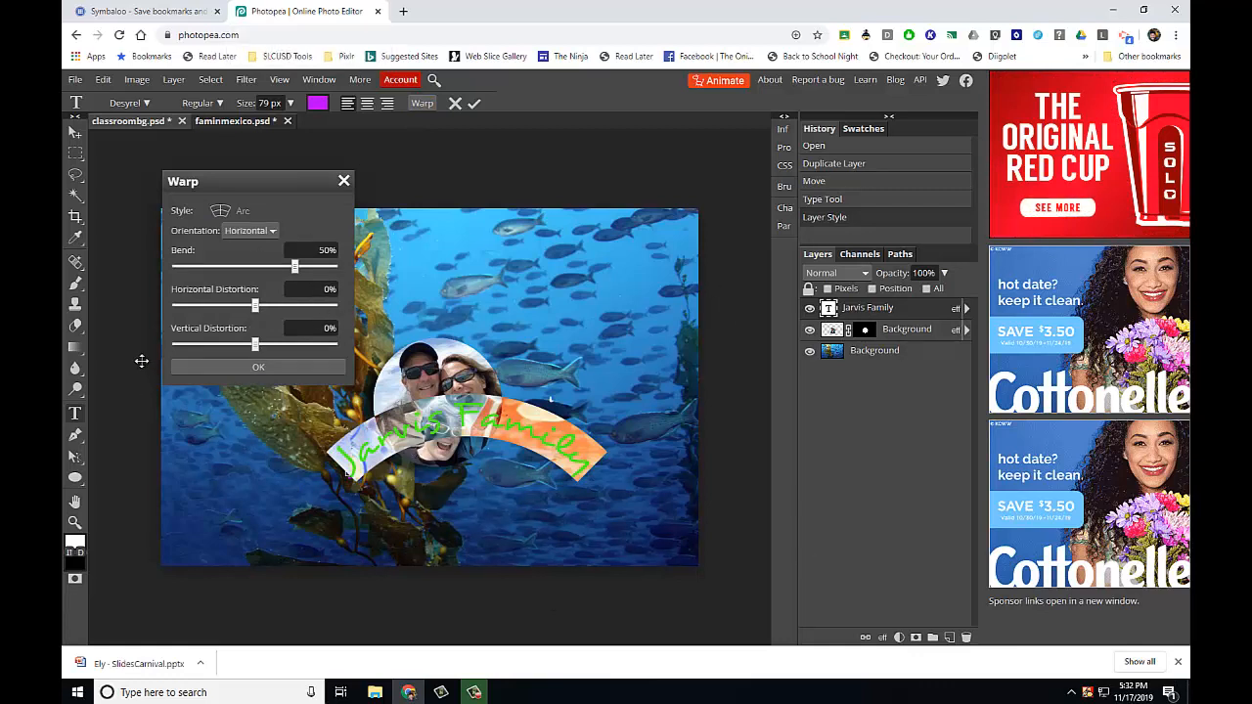
pyautogui.moveTo(292, 271); pyautogui.dragTo(227, 287)
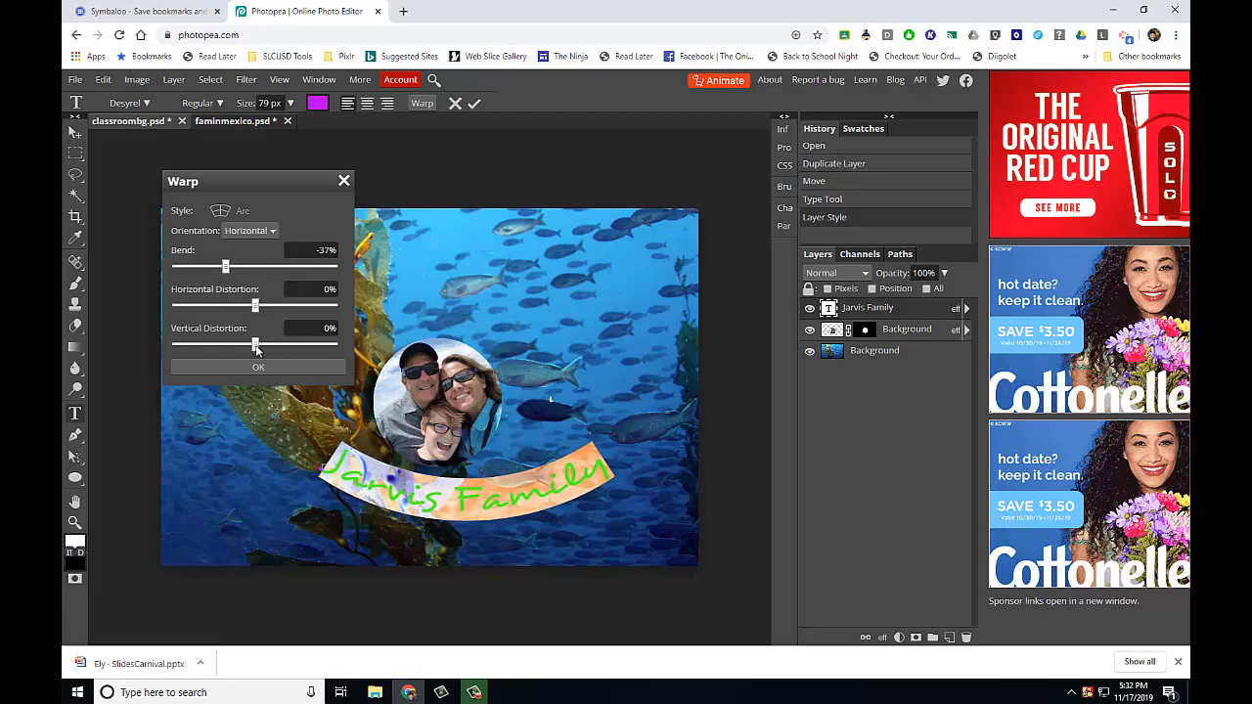
pyautogui.moveTo(256, 350); pyautogui.dragTo(254, 350)
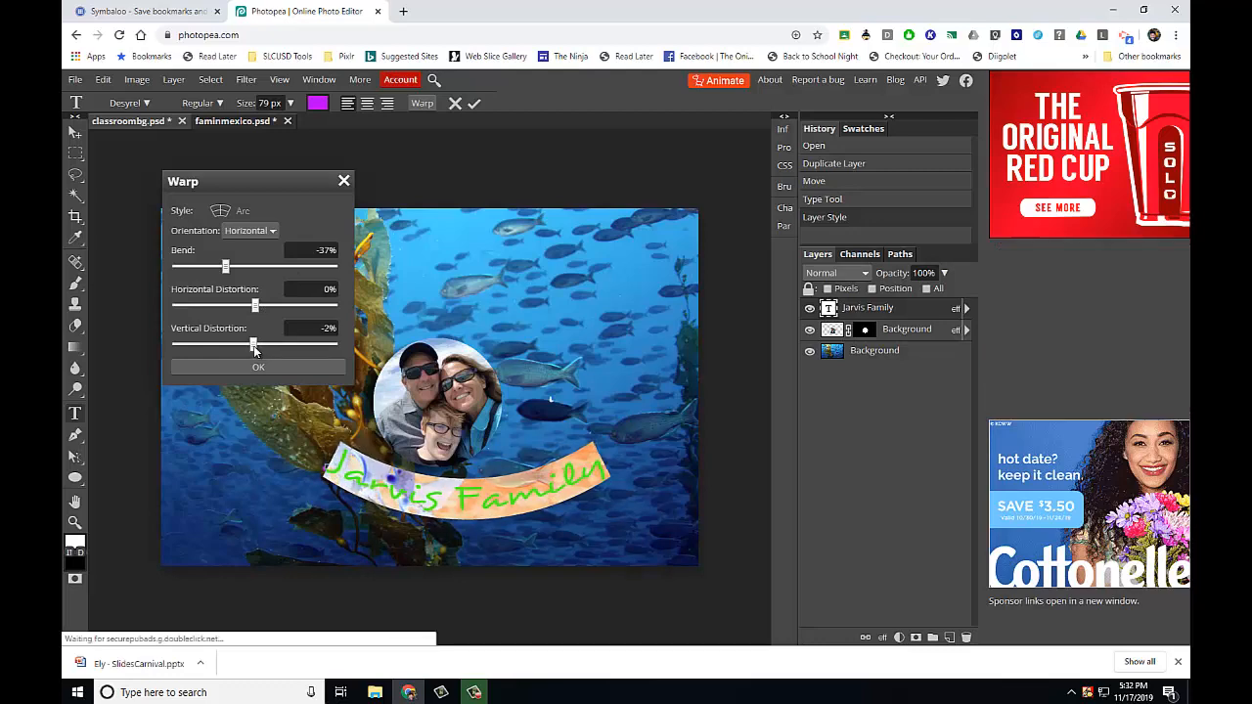
pyautogui.click(262, 367)
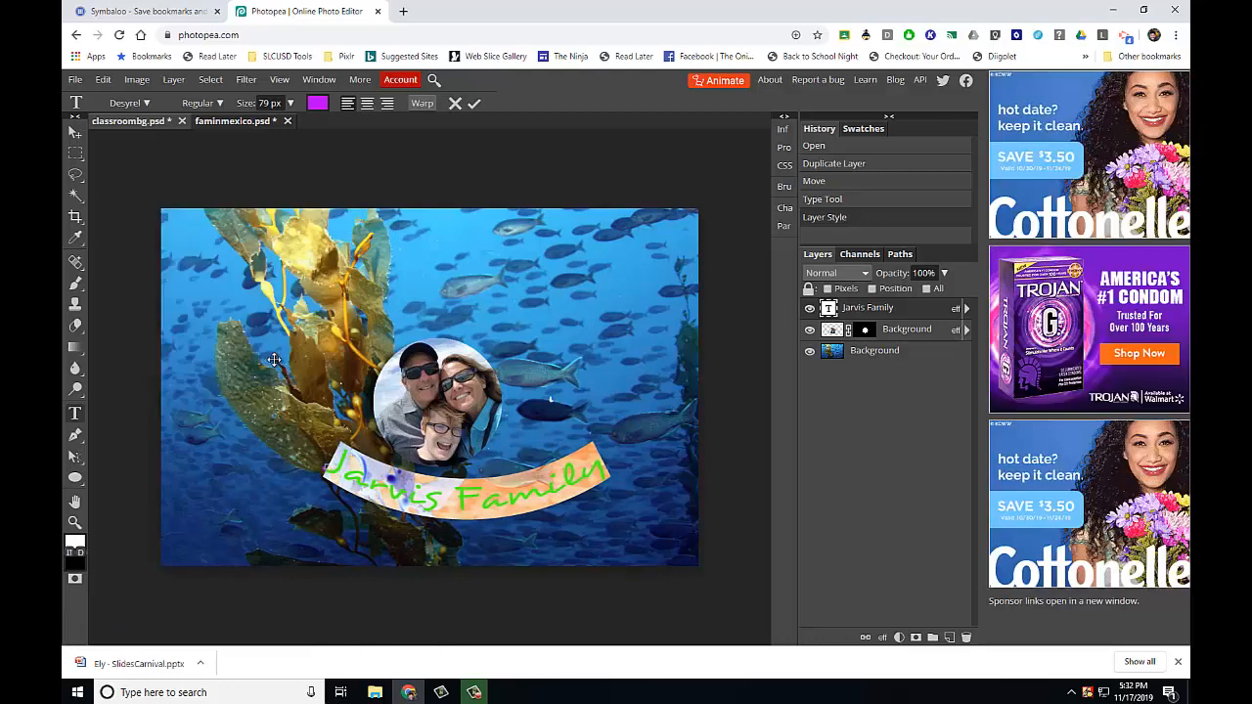
# - Move the curved text up so it hugs the lower edge of the circular photo, and flatten the image
pyautogui.click(82, 142)
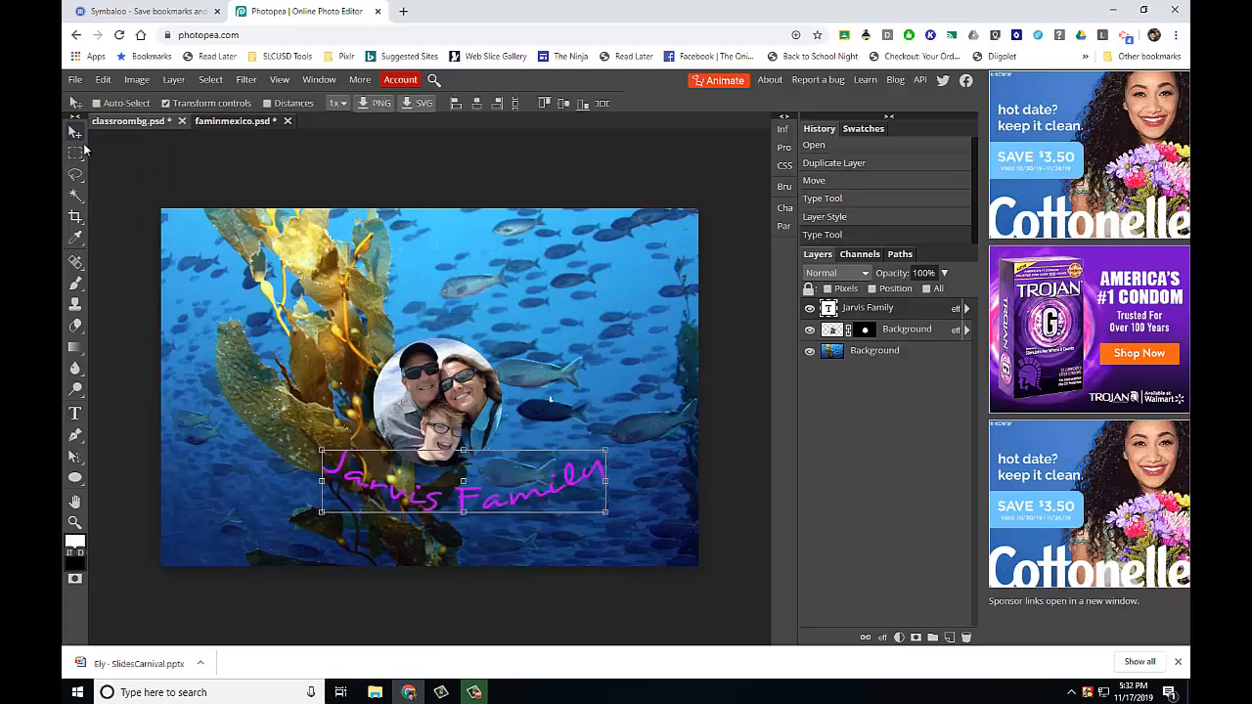
pyautogui.moveTo(459, 476); pyautogui.dragTo(450, 457)
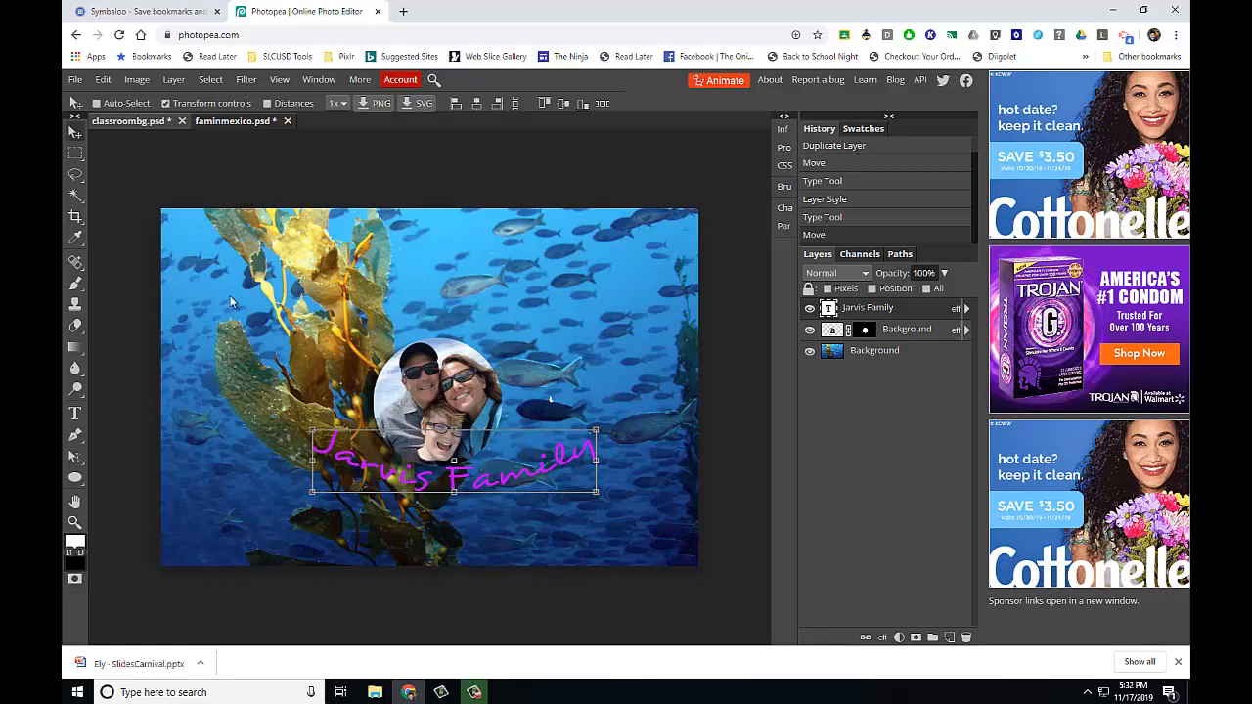
pyautogui.click(173, 80)
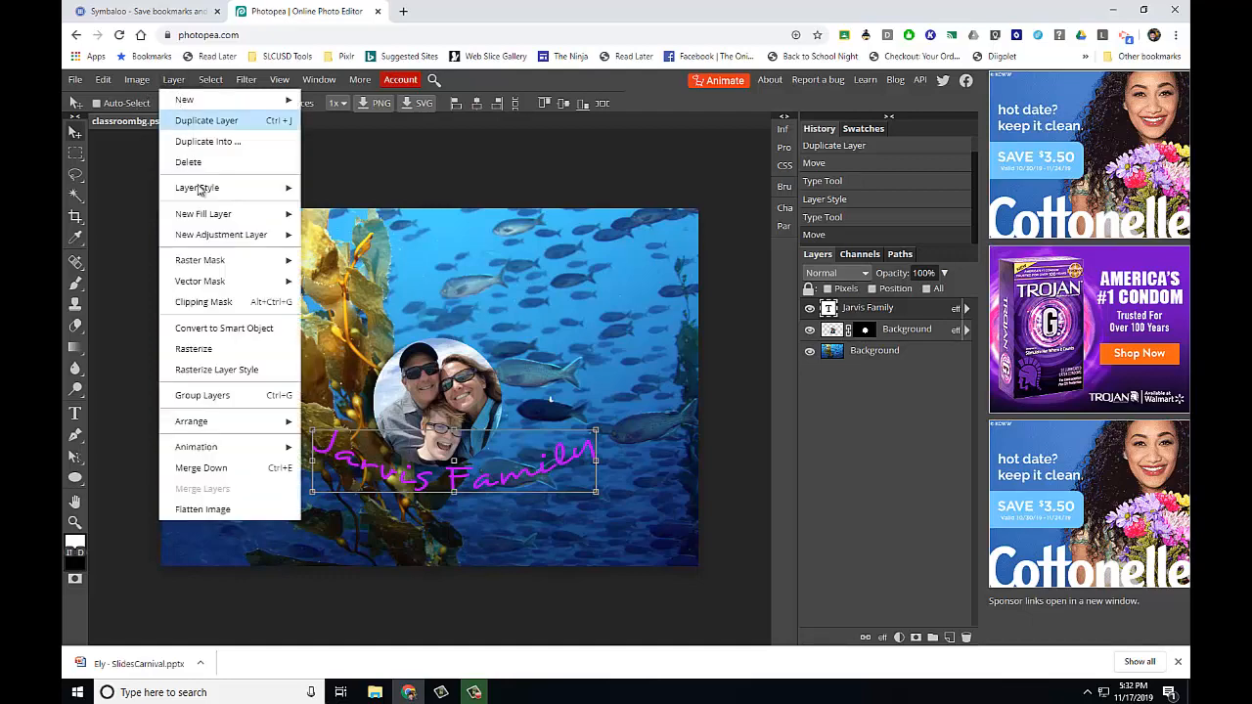
pyautogui.click(238, 516)
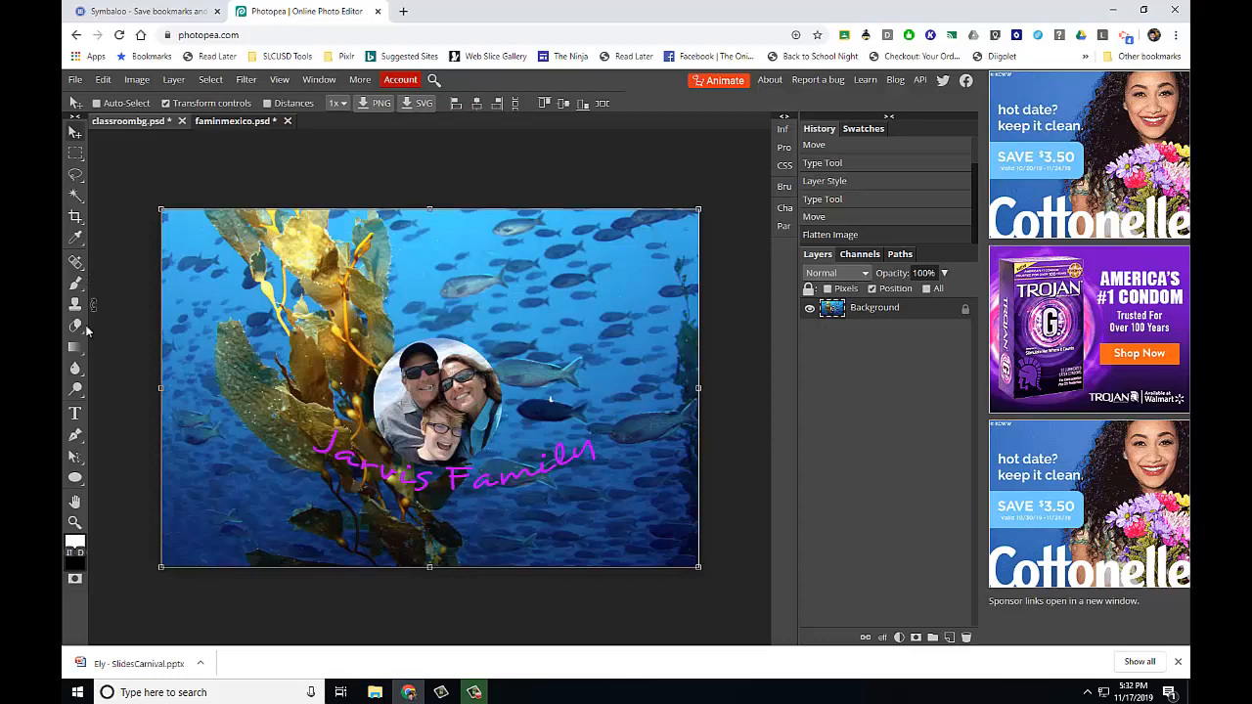
# - Draw a red ellipse with free proportions over the background image, covering the circular photo and the family name text
pyautogui.moveTo(77, 483)
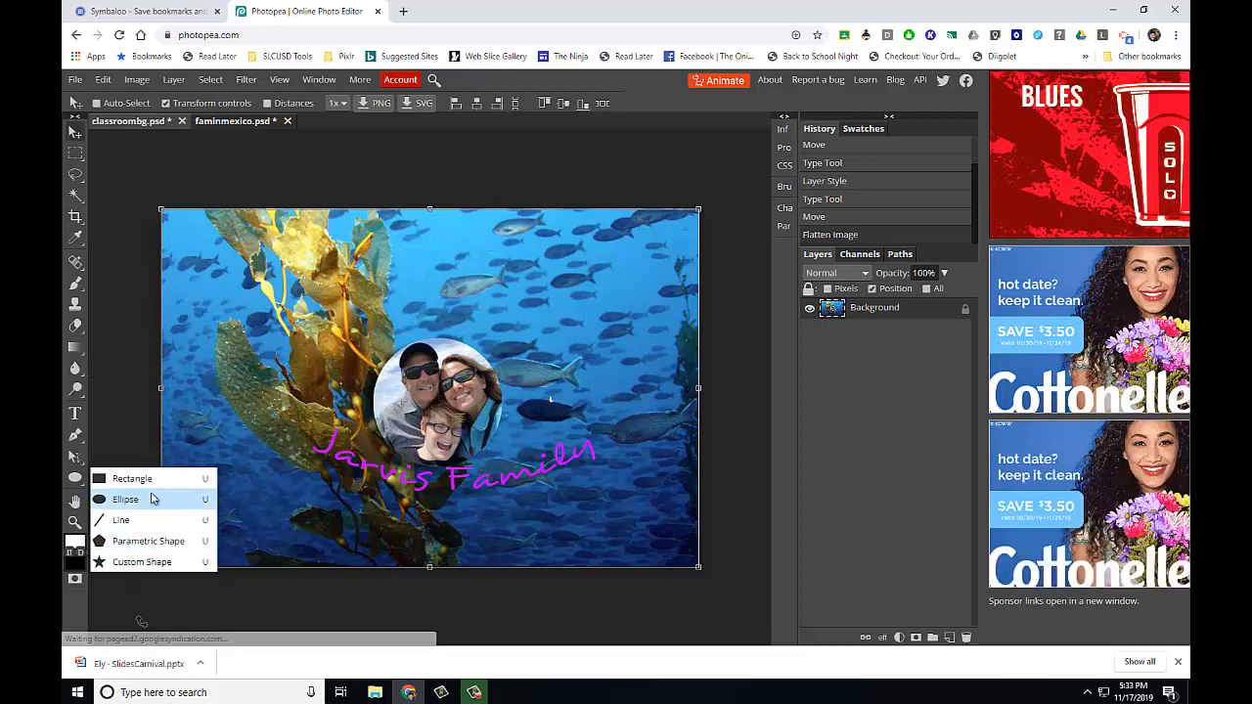
pyautogui.click(126, 499)
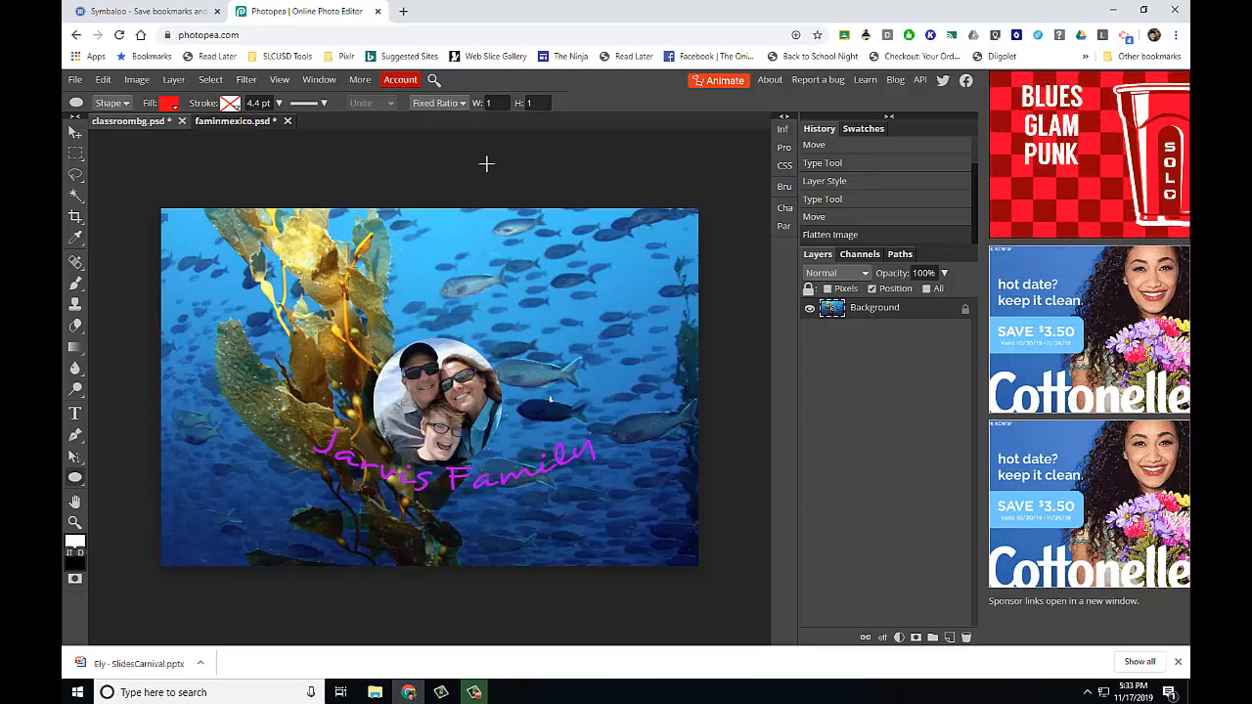
pyautogui.click(450, 103)
pyautogui.click(453, 120)
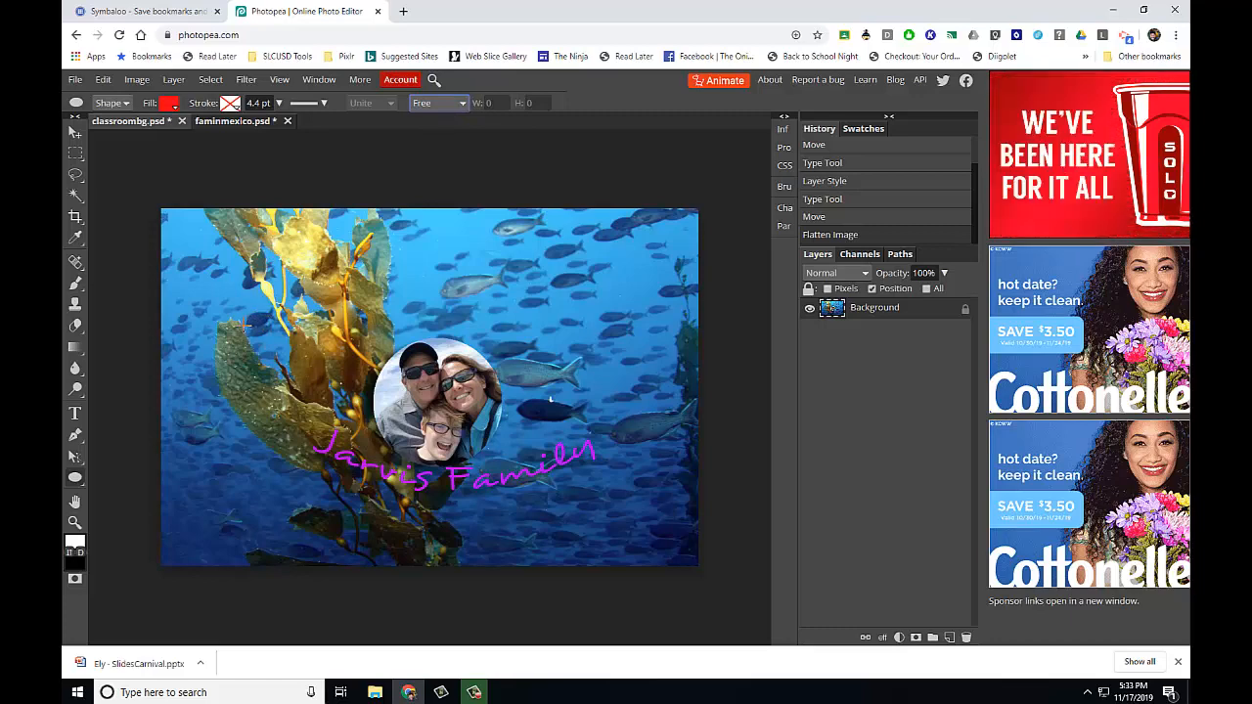
pyautogui.moveTo(237, 330); pyautogui.dragTo(669, 511)
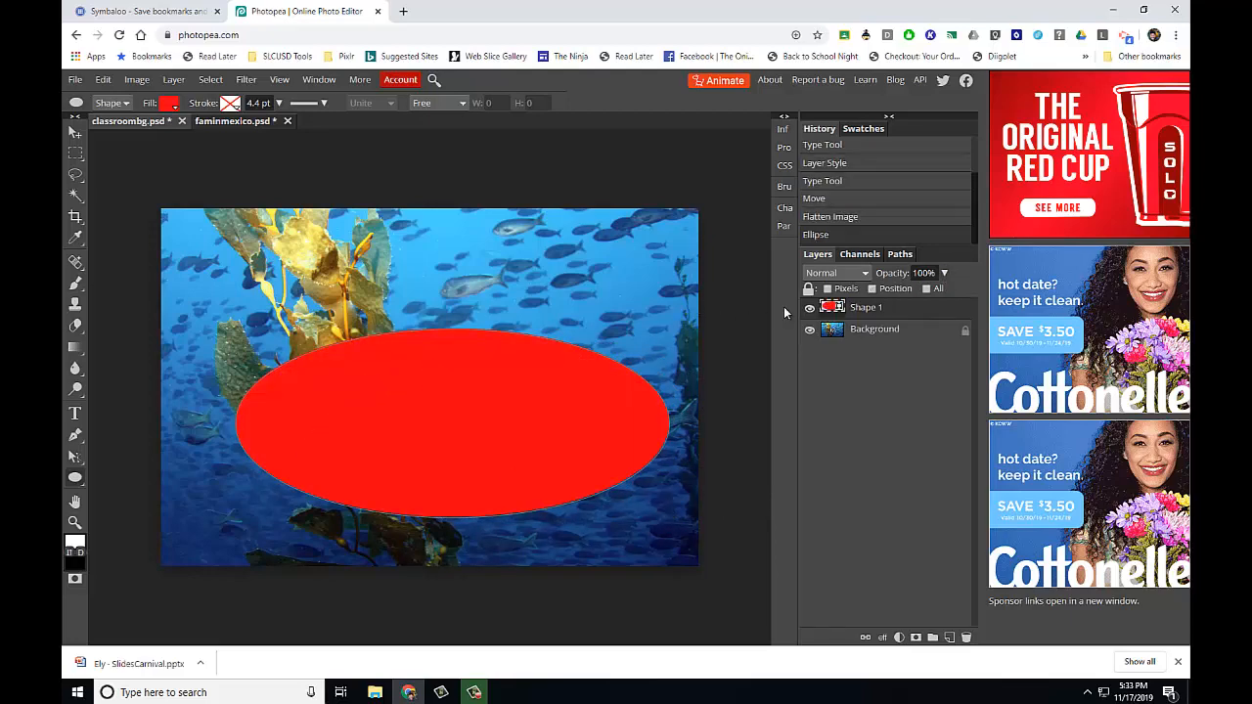
# - Lower the ellipse layer's opacity to 67% and shift the ellipse slightly up so it surrounds the photo and the name
pyautogui.click(944, 273)
pyautogui.moveTo(946, 293); pyautogui.dragTo(910, 292)
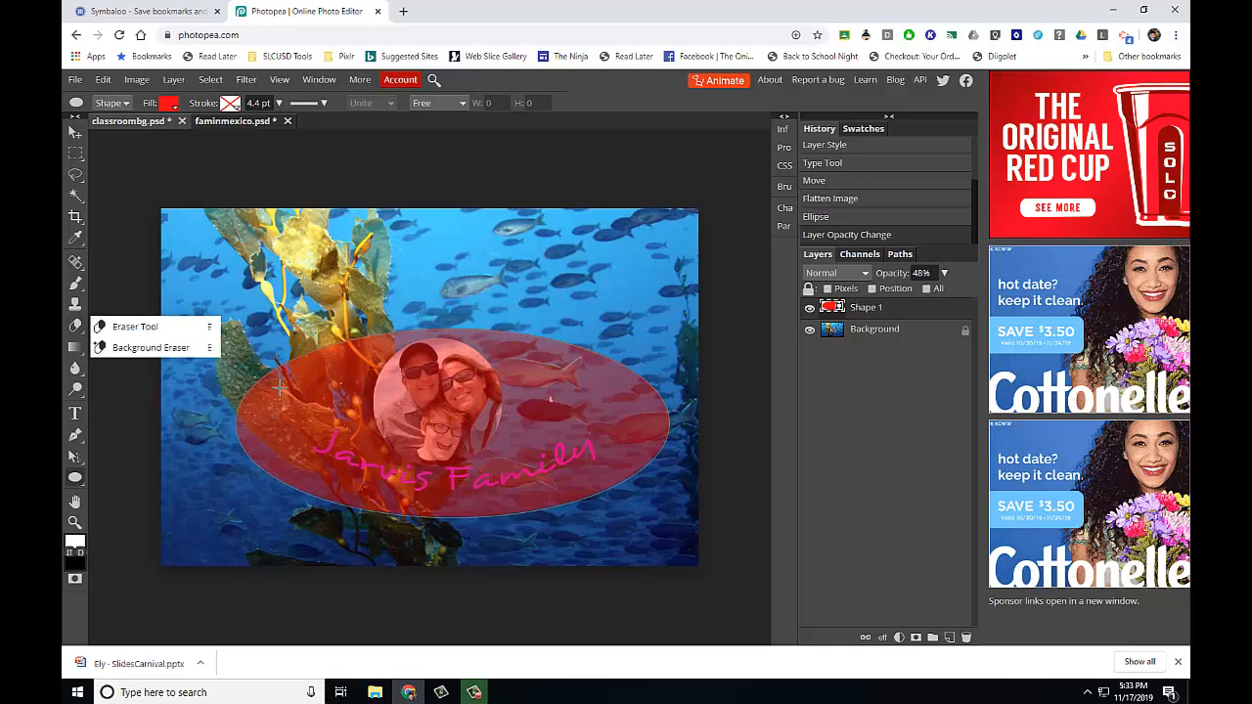
pyautogui.click(75, 131)
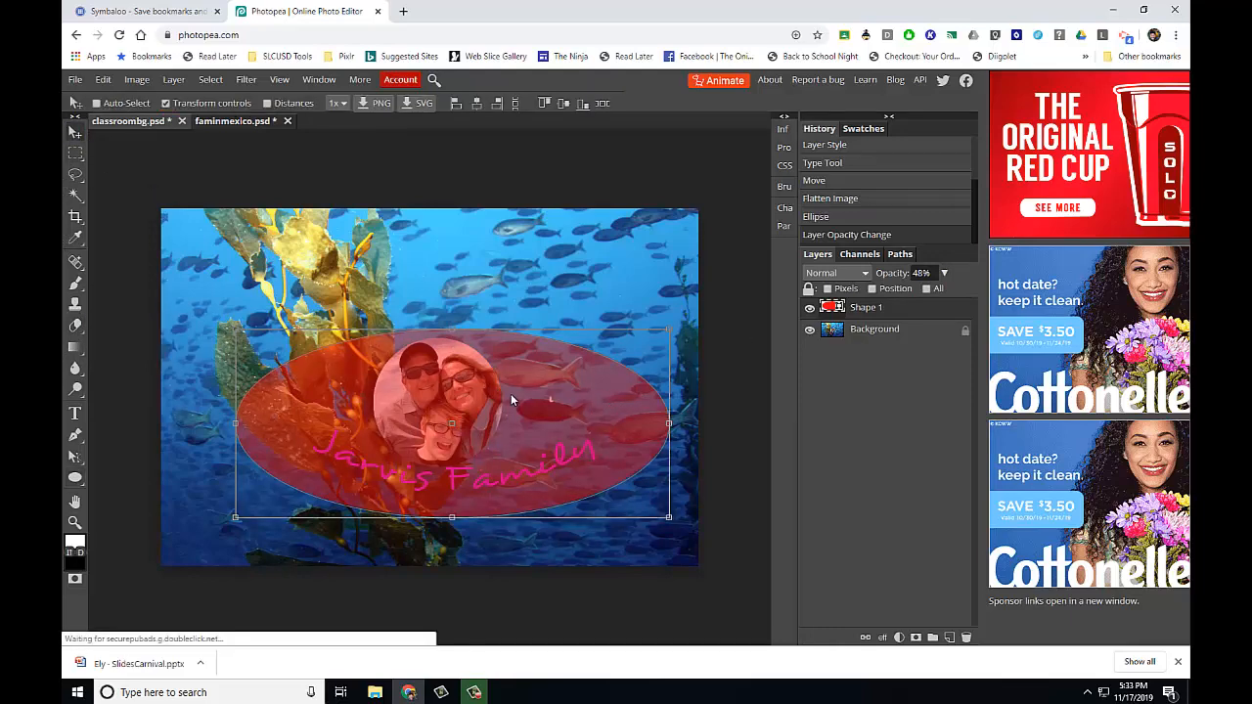
pyautogui.press('Up')
pyautogui.press('Up')
pyautogui.press('Up')
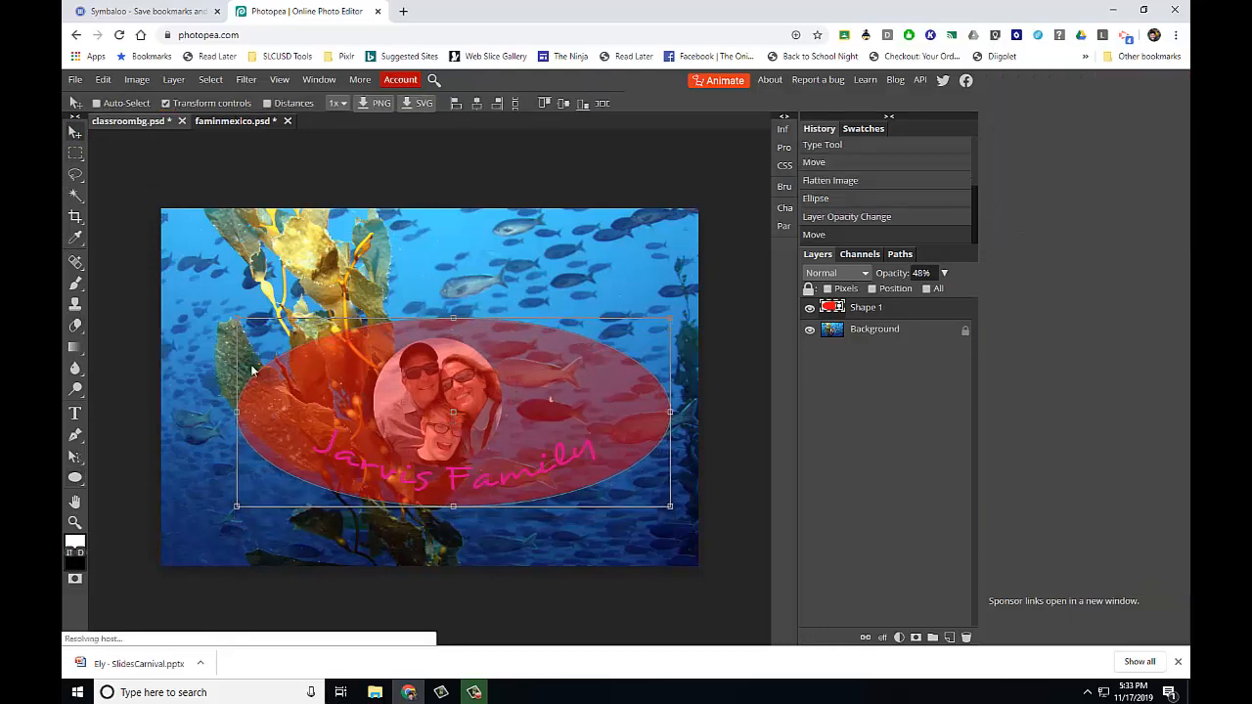
pyautogui.moveTo(502, 413)
pyautogui.mouseDown()
pyautogui.moveTo(496, 421)
pyautogui.moveTo(499, 411)
pyautogui.mouseUp()
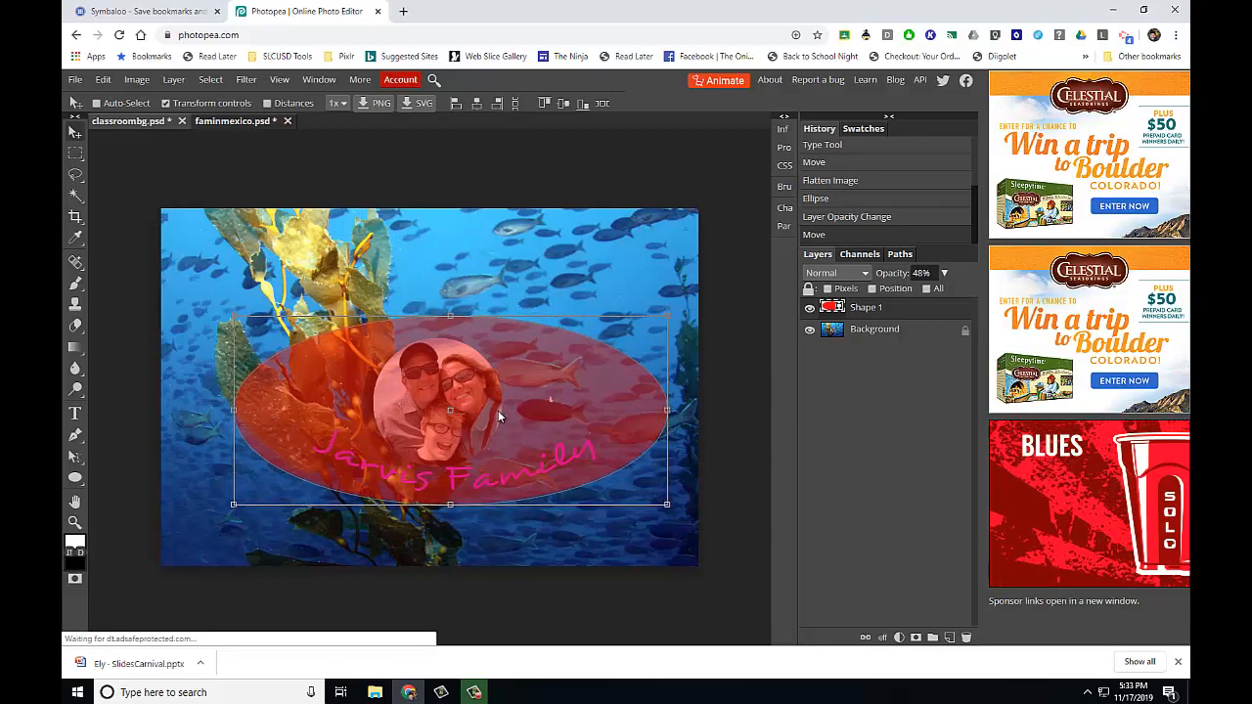
pyautogui.click(944, 273)
pyautogui.moveTo(911, 299); pyautogui.dragTo(926, 298)
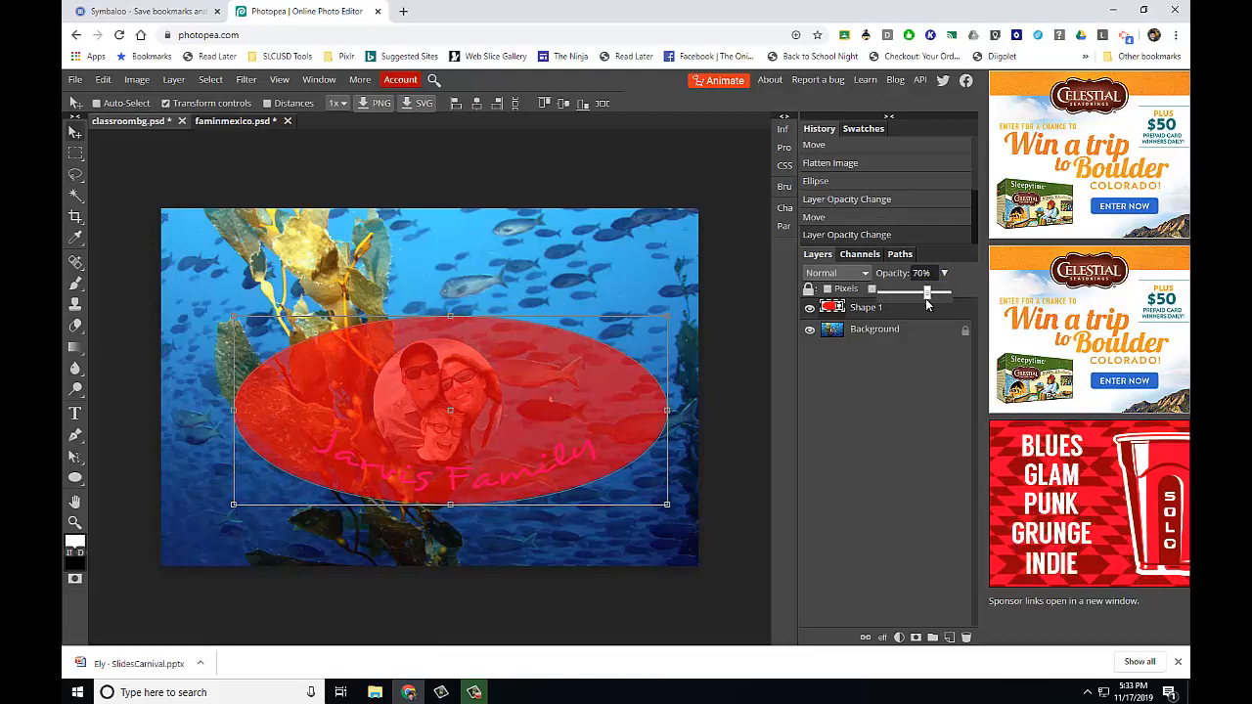
# - Select the red ellipse's area with the Magic Wand at a tolerance of 10
pyautogui.click(76, 197)
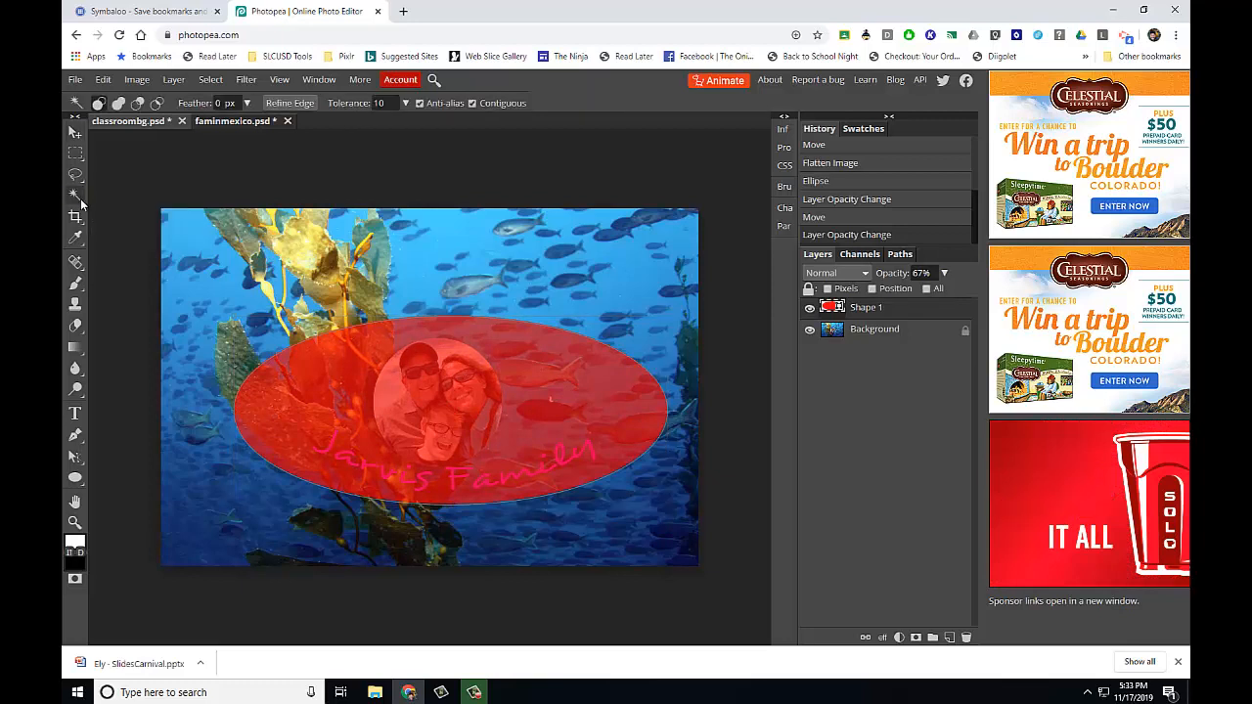
pyautogui.rightClick(81, 201)
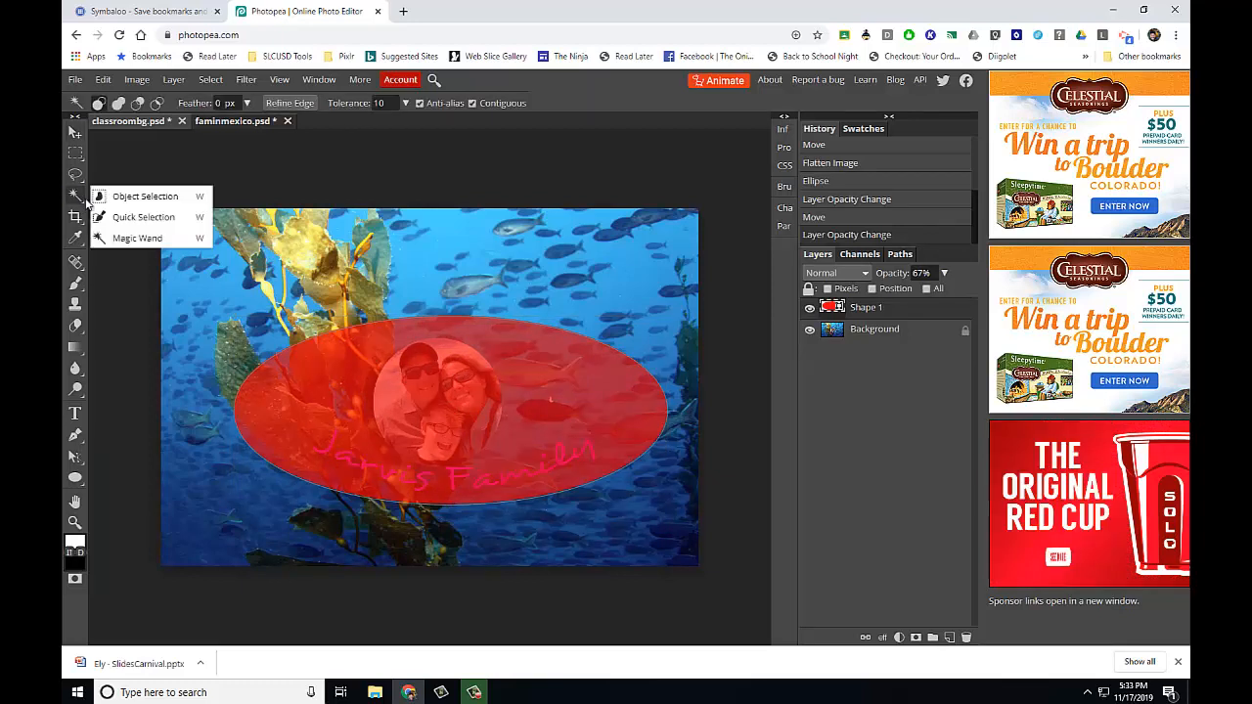
pyautogui.click(137, 196)
pyautogui.rightClick(84, 203)
pyautogui.click(89, 205)
pyautogui.rightClick(69, 193)
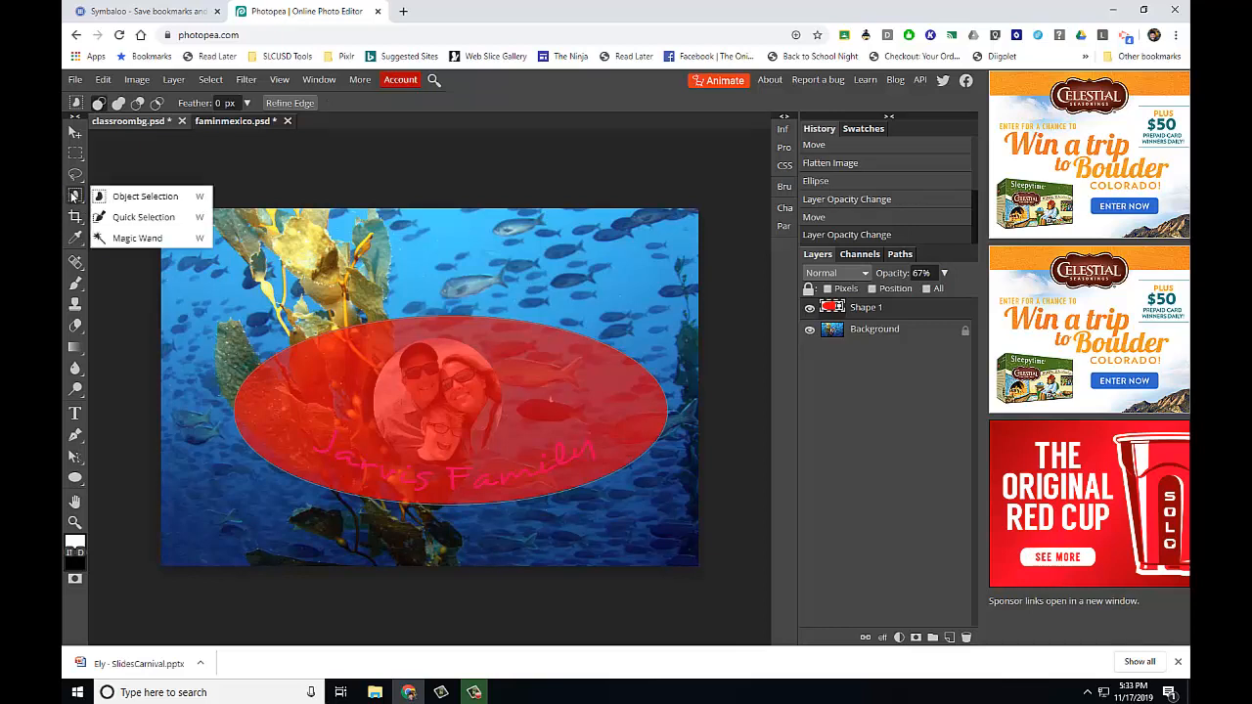
pyautogui.click(145, 241)
pyautogui.click(442, 343)
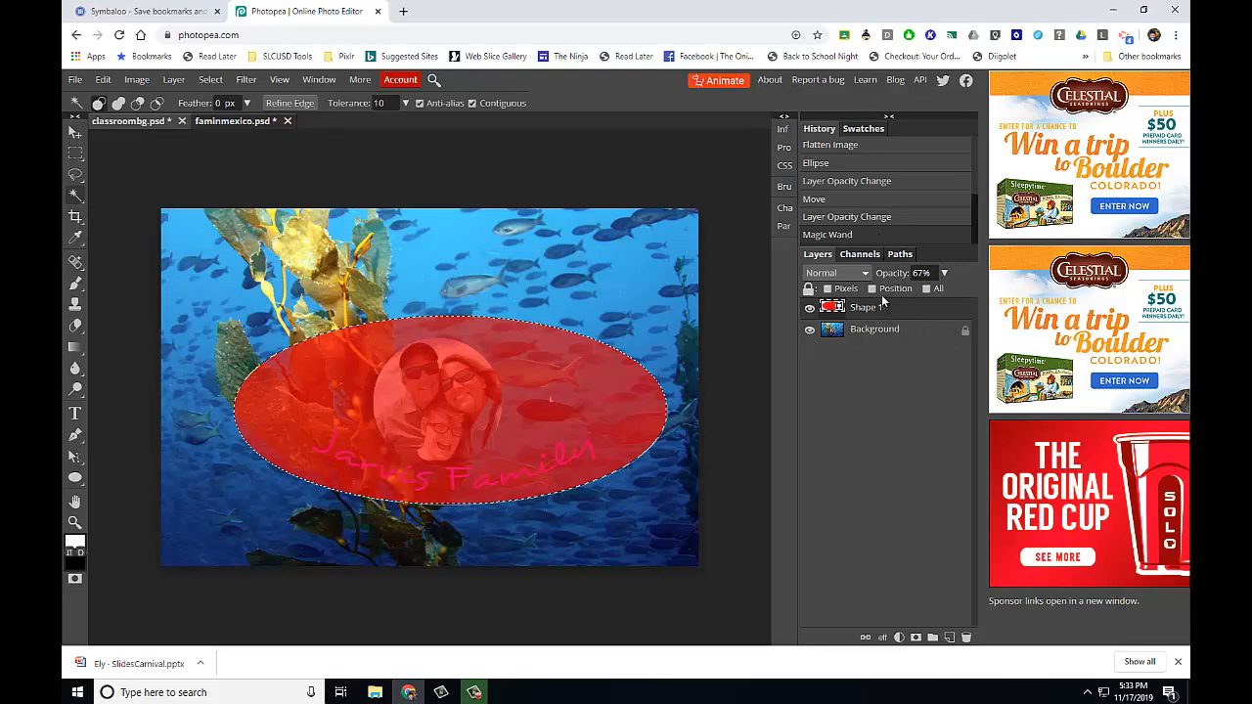
# - Delete the red ellipse layer and add a raster mask to the Background layer from the elliptical selection
pyautogui.click(966, 638)
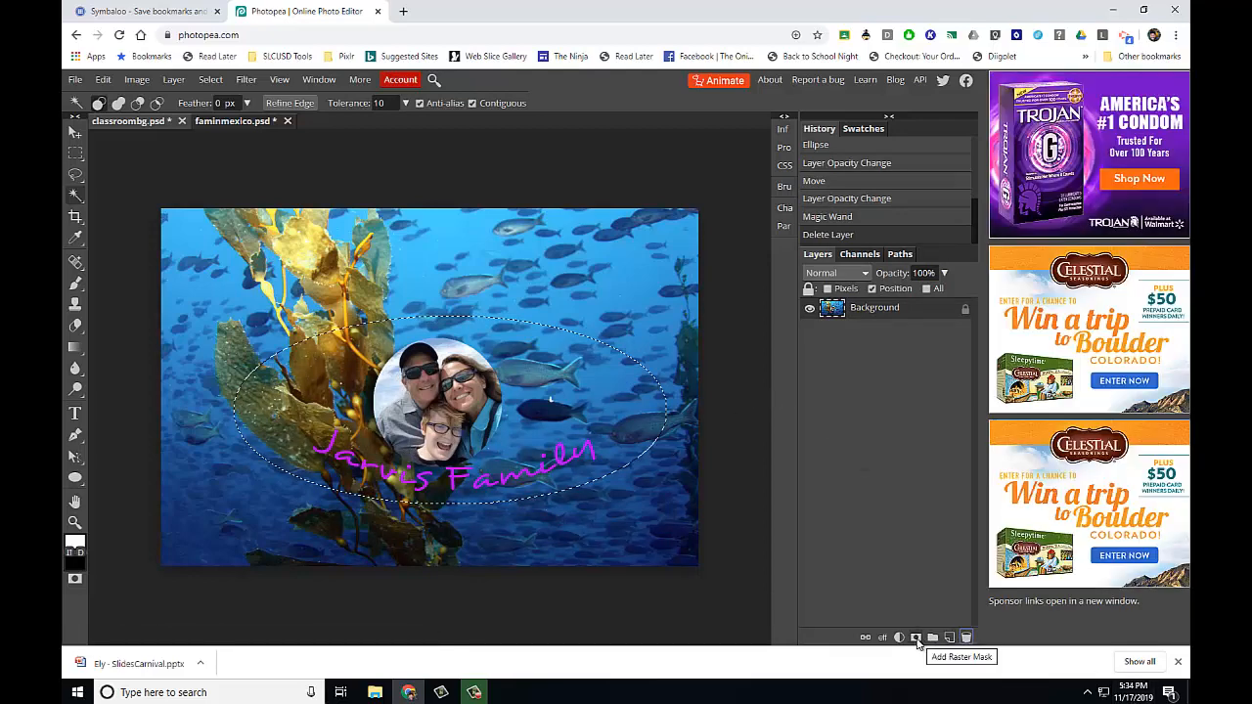
pyautogui.click(915, 638)
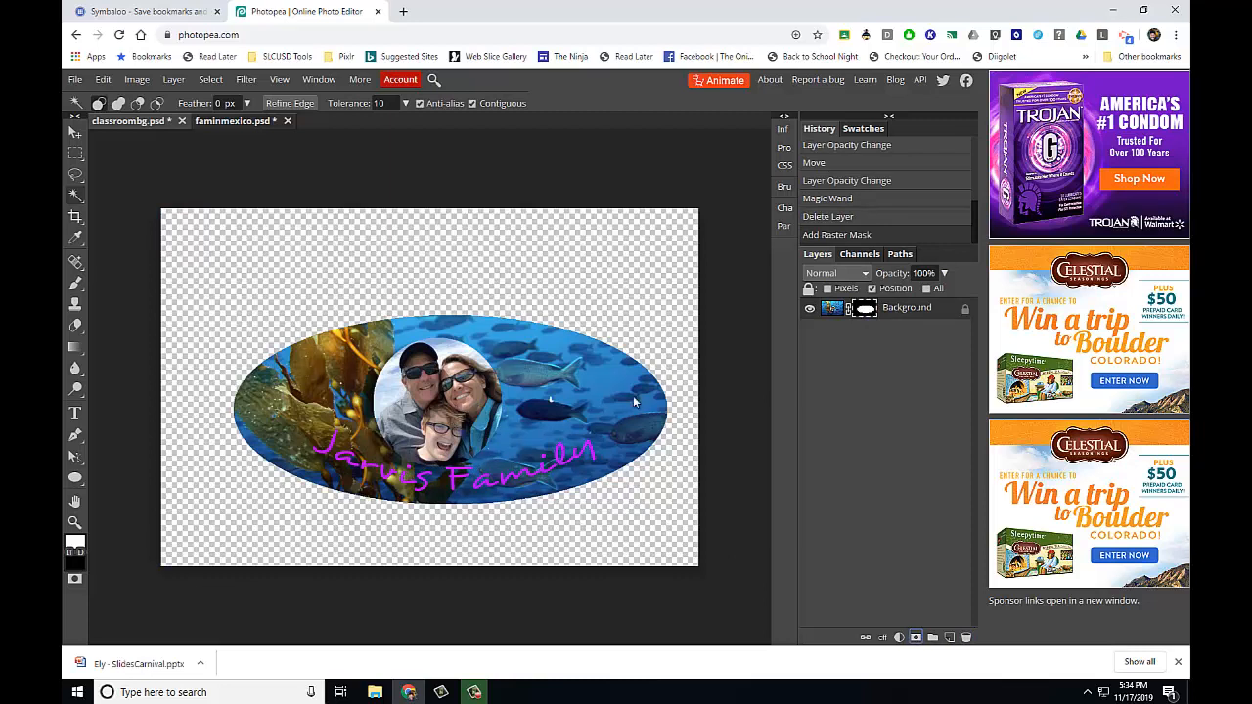
# - Crop the canvas closely around the masked oval image, leaving only a narrow transparent margin on each side
pyautogui.press('r')
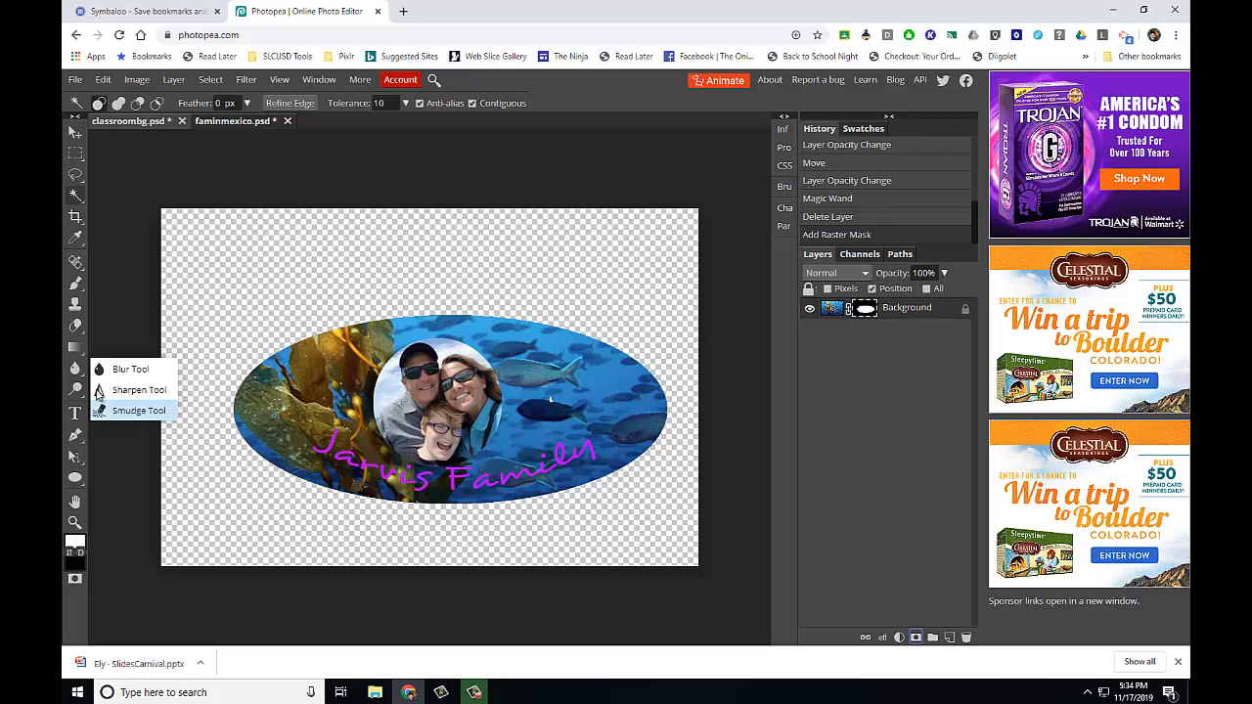
pyautogui.press('c')
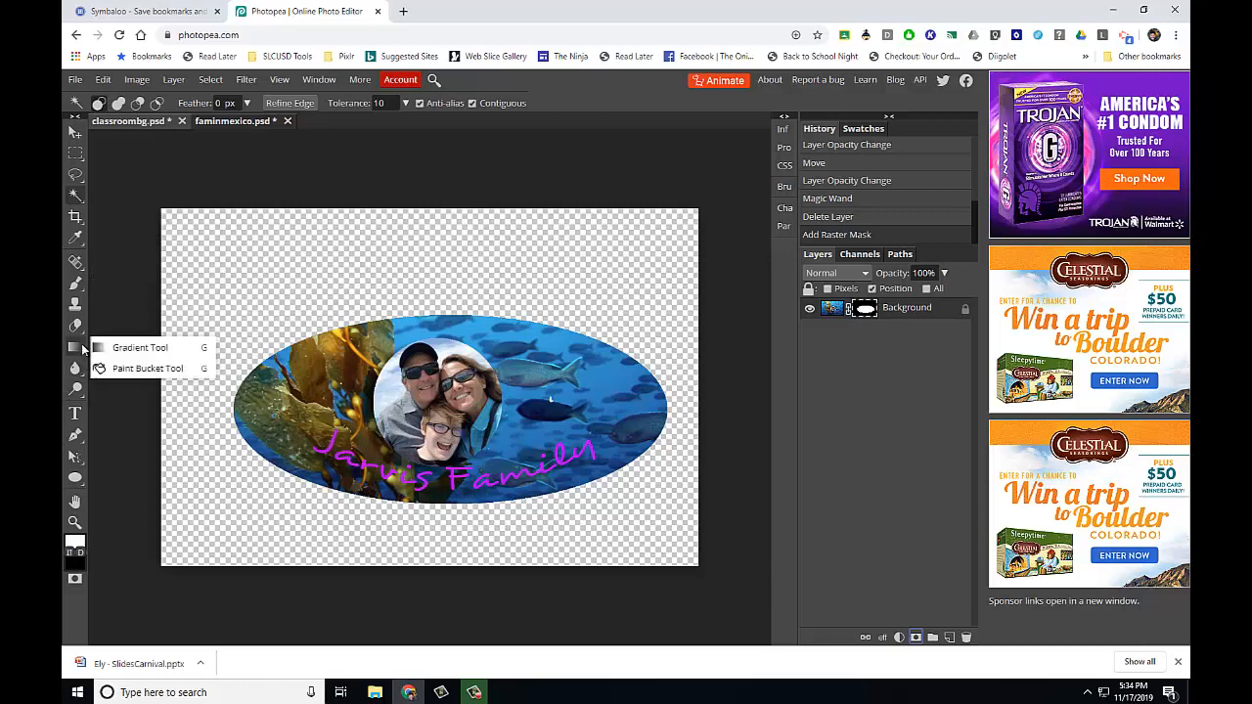
pyautogui.moveTo(78, 216)
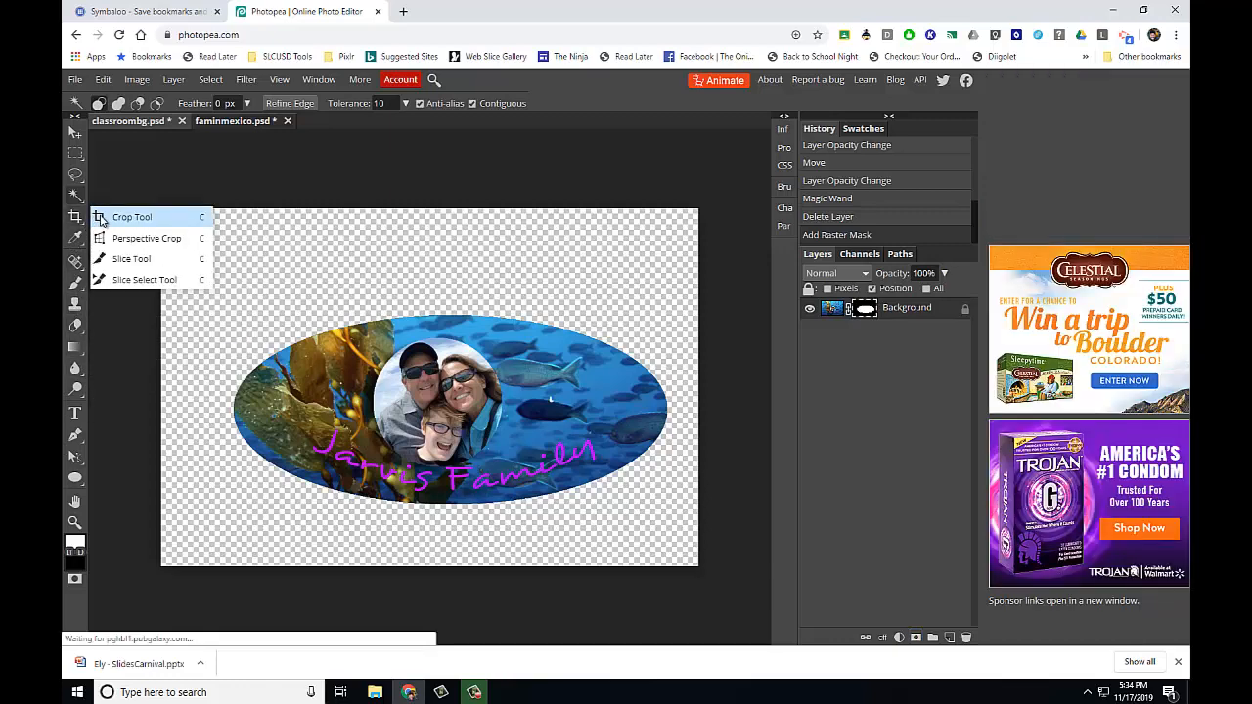
pyautogui.click(99, 218)
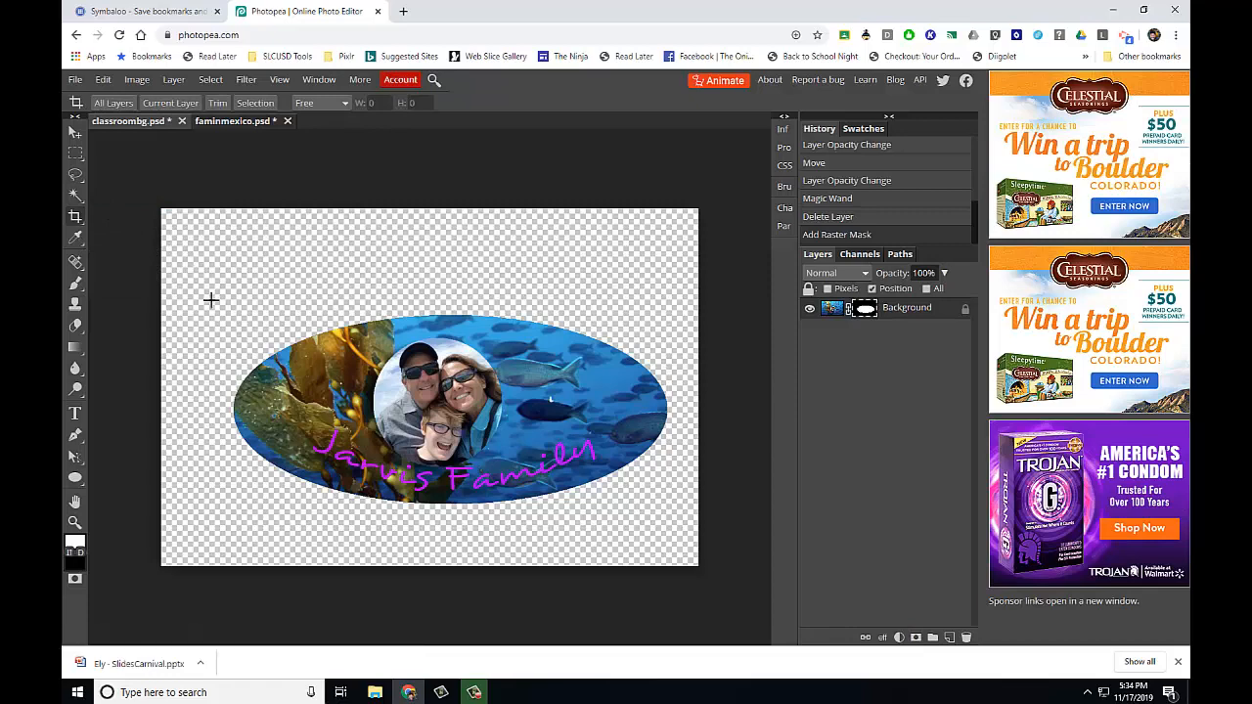
pyautogui.moveTo(211, 300); pyautogui.dragTo(670, 509)
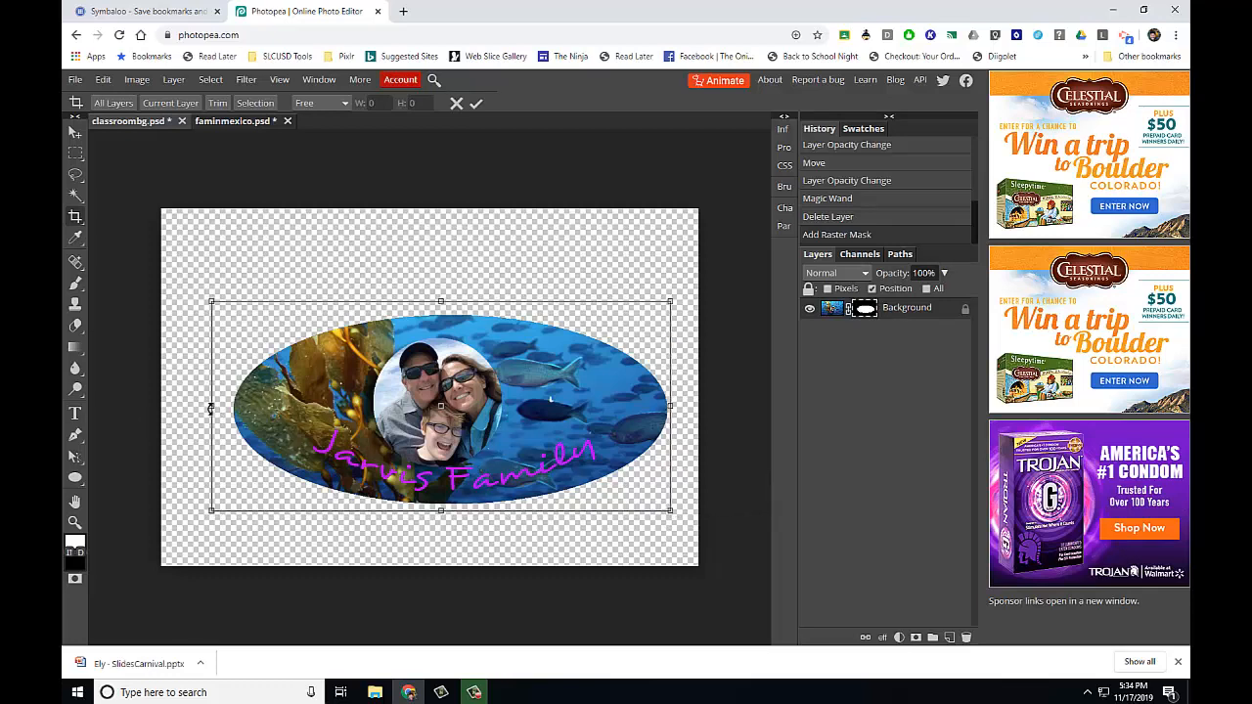
pyautogui.moveTo(212, 406); pyautogui.dragTo(227, 406)
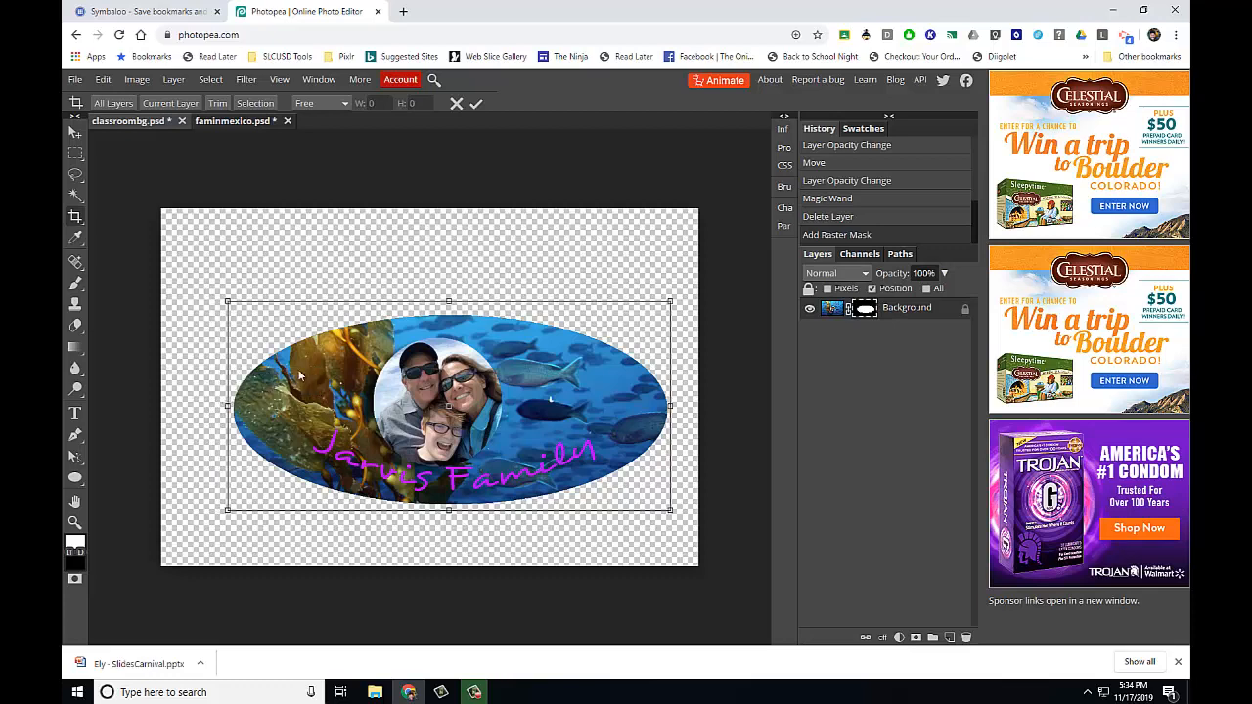
pyautogui.moveTo(448, 302); pyautogui.dragTo(445, 310)
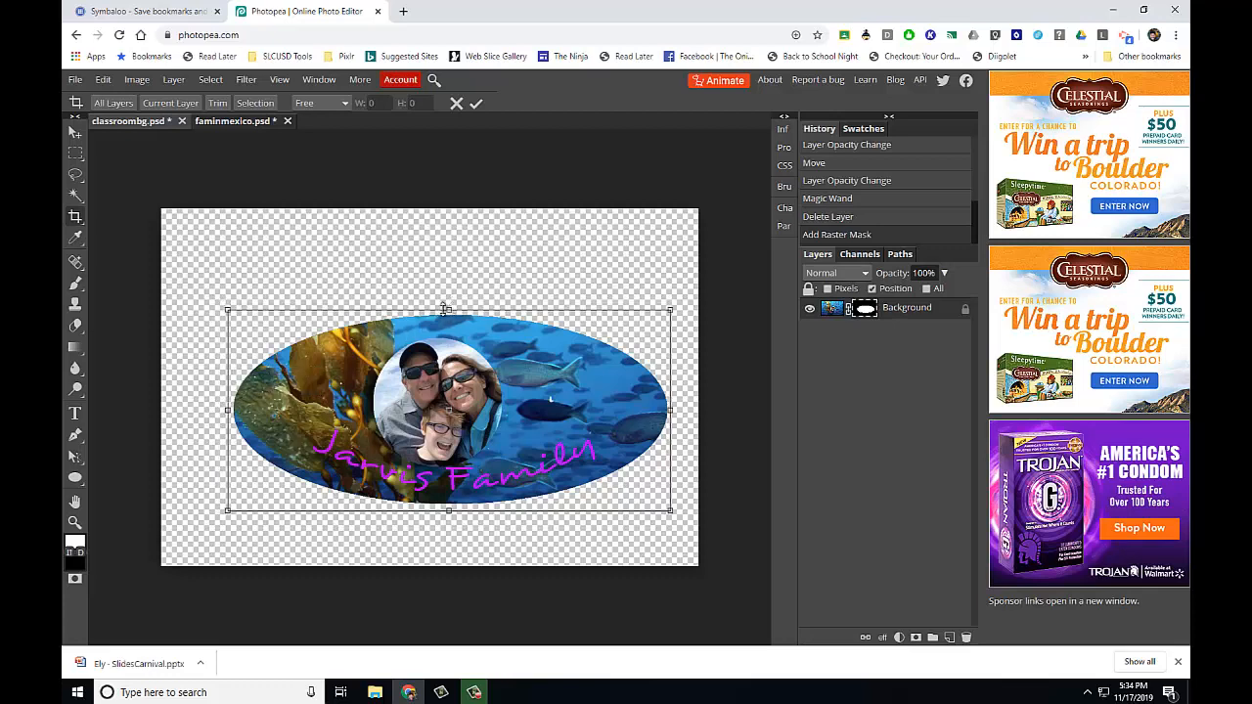
pyautogui.rightClick(75, 284)
pyautogui.press('Return')
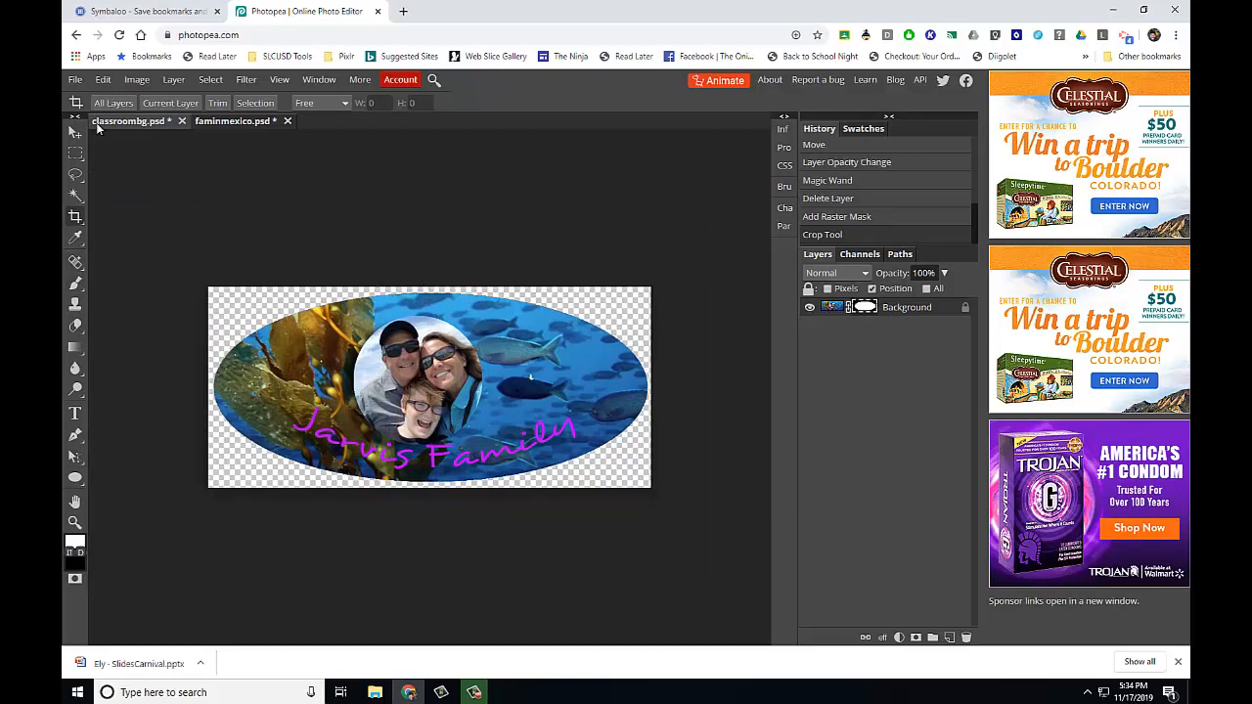
pyautogui.click(76, 80)
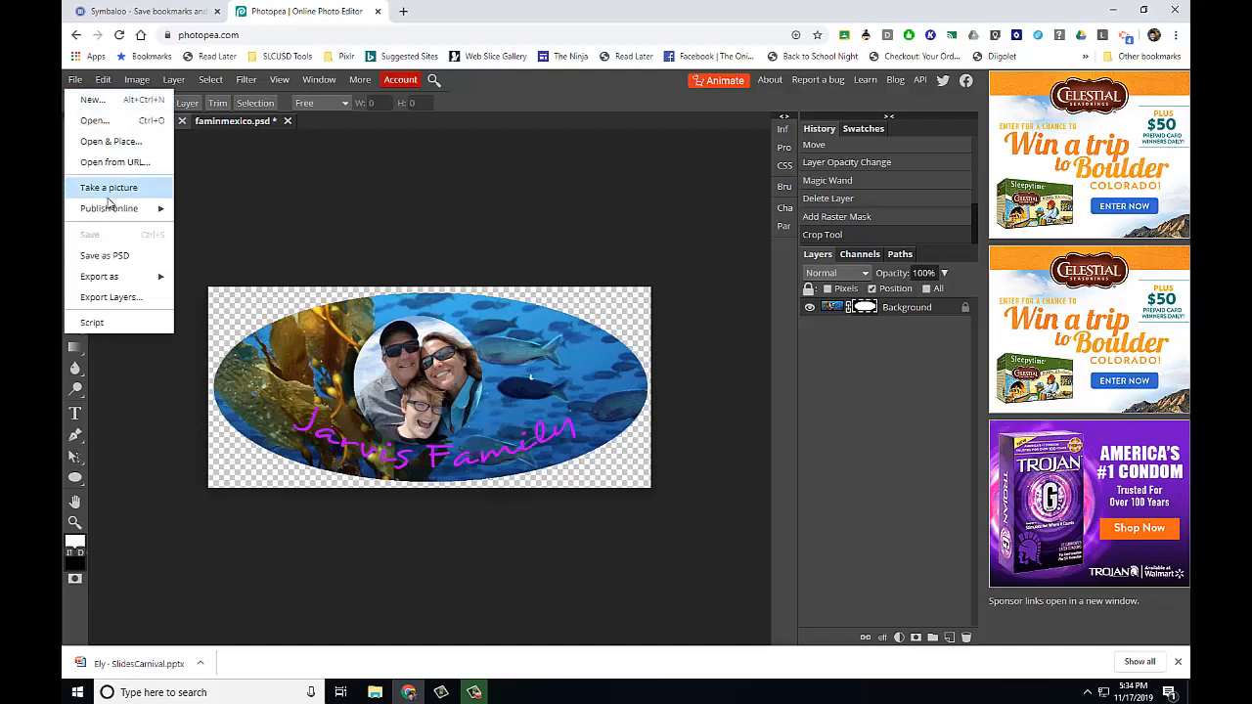
pyautogui.click(128, 255)
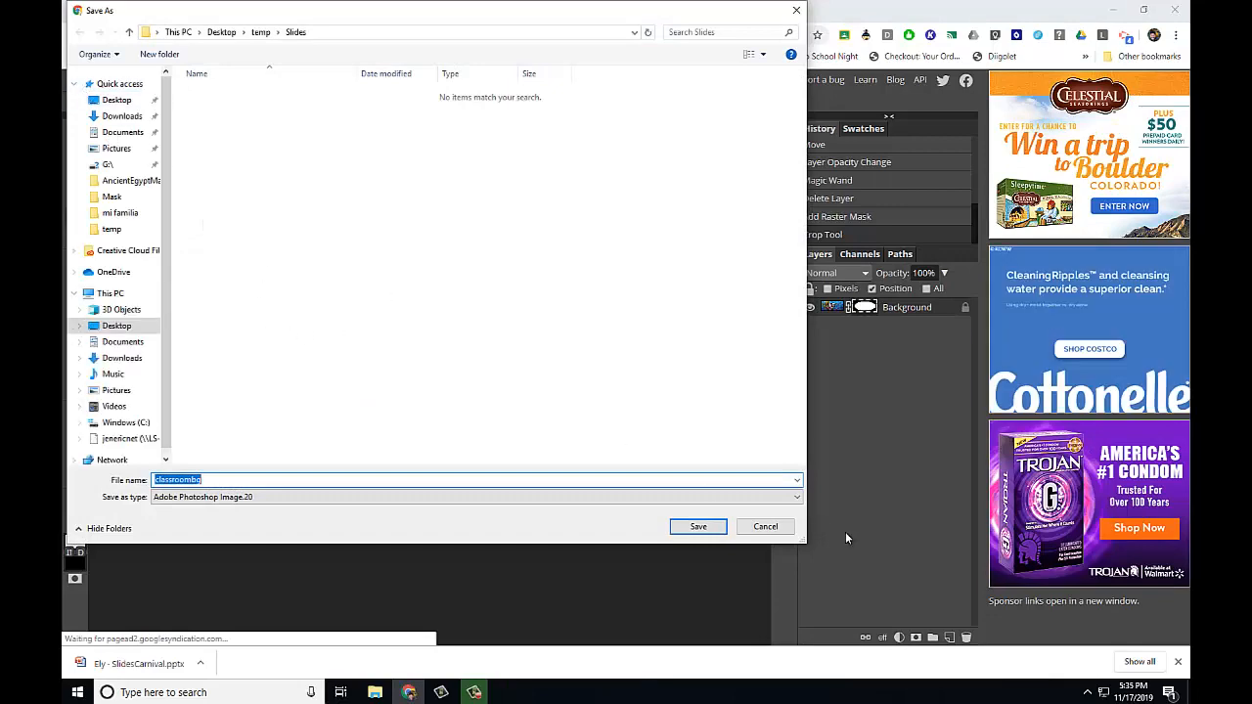
pyautogui.click(765, 526)
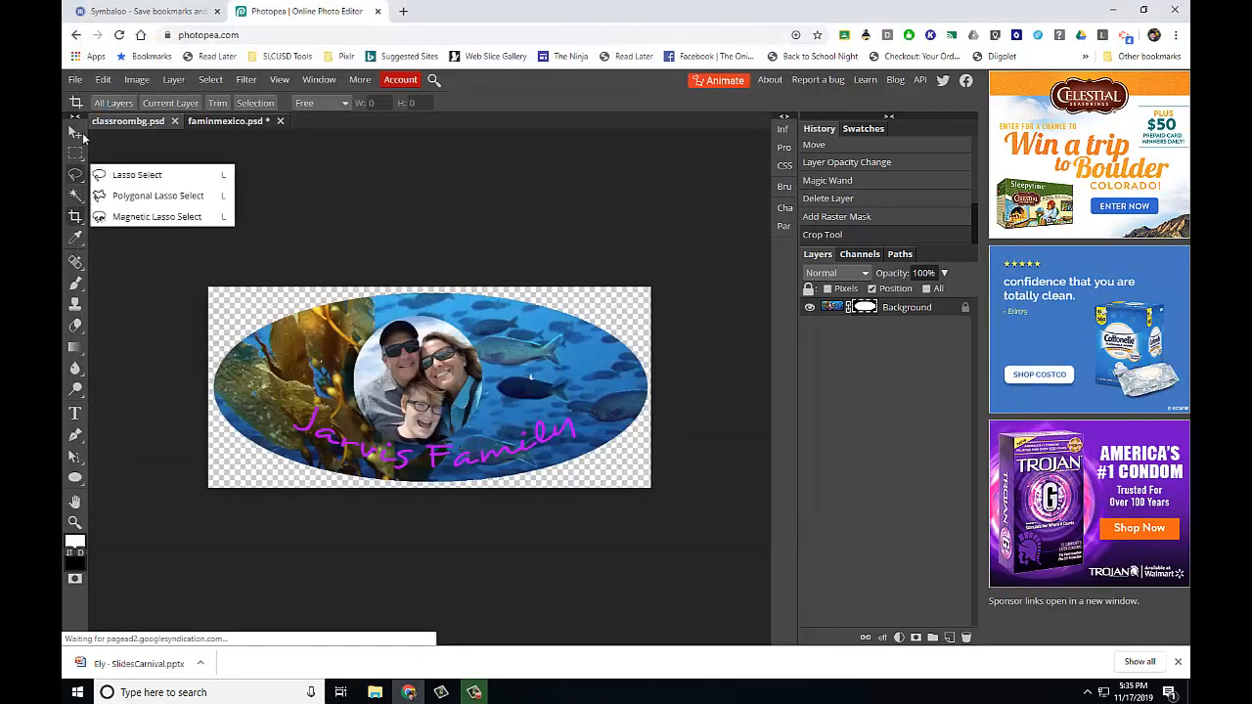
# - Start exporting the cropped oval image in PNG format
pyautogui.click(74, 81)
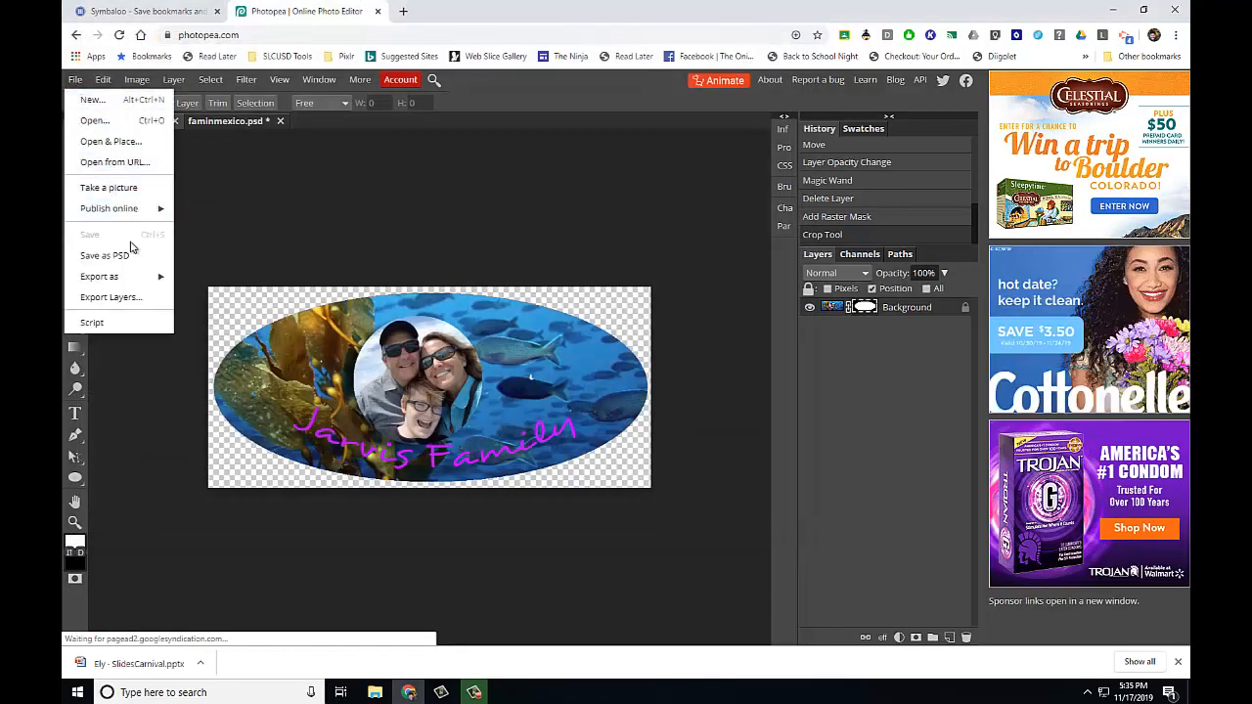
pyautogui.moveTo(132, 281)
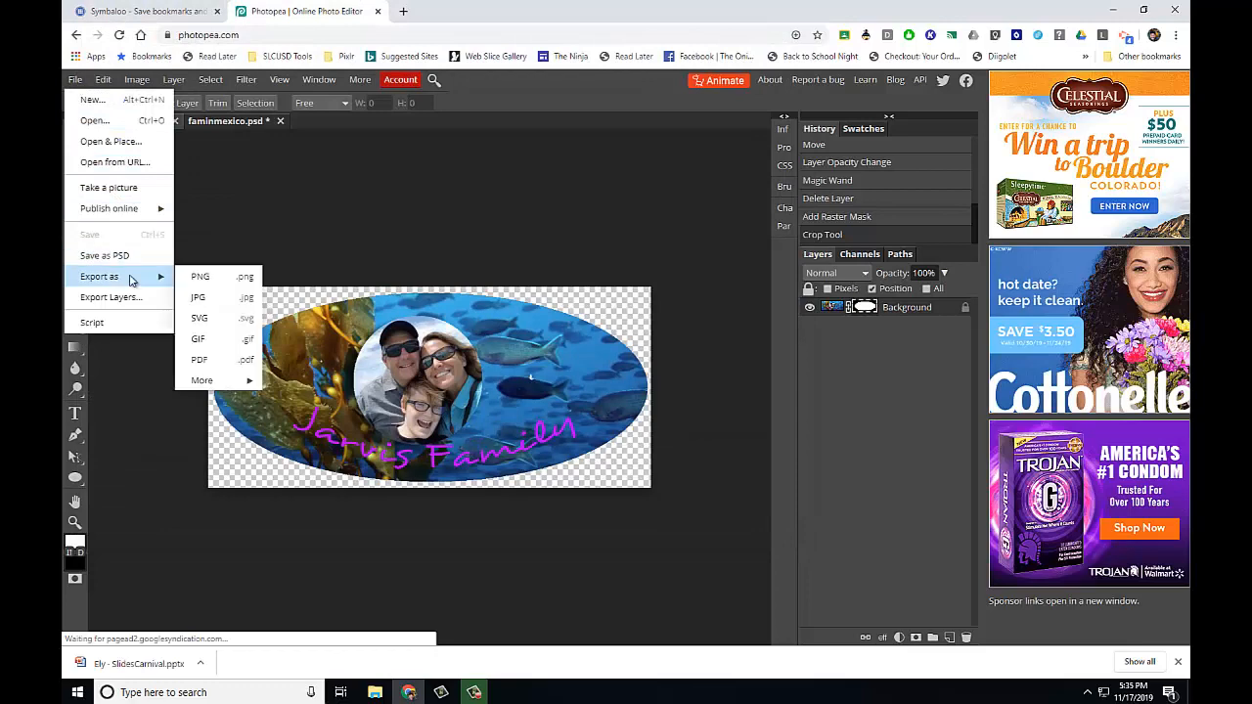
pyautogui.click(217, 281)
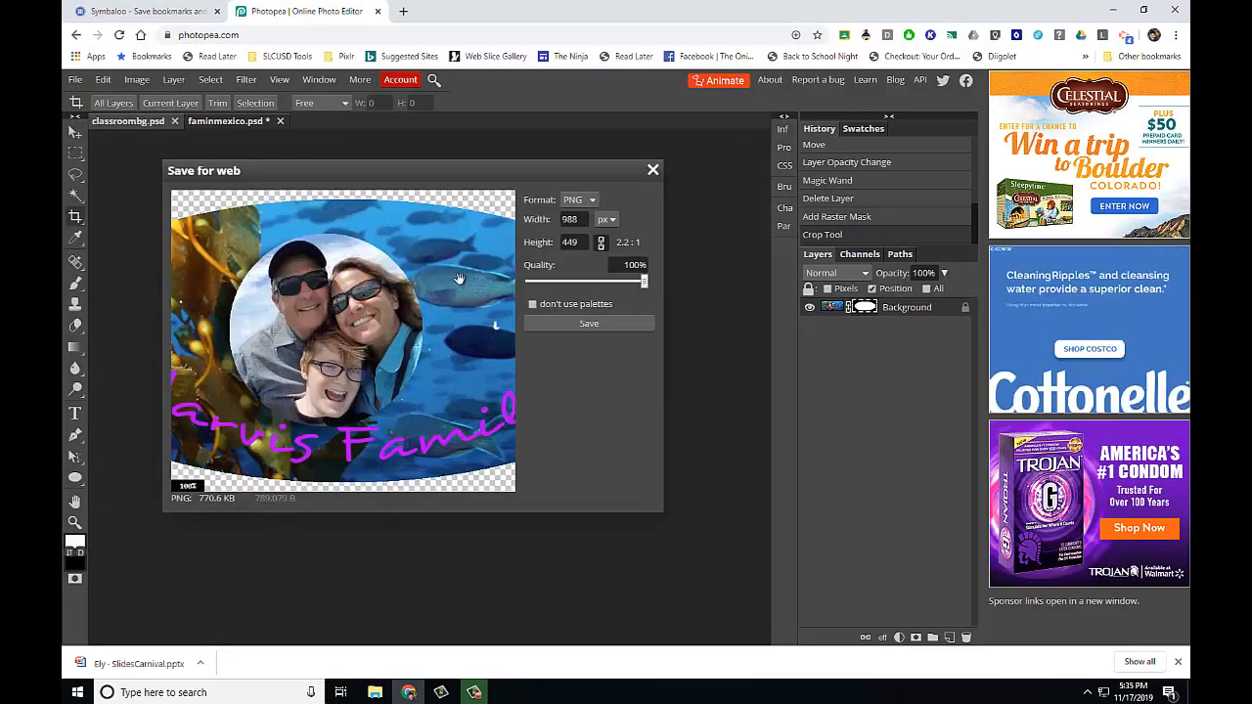